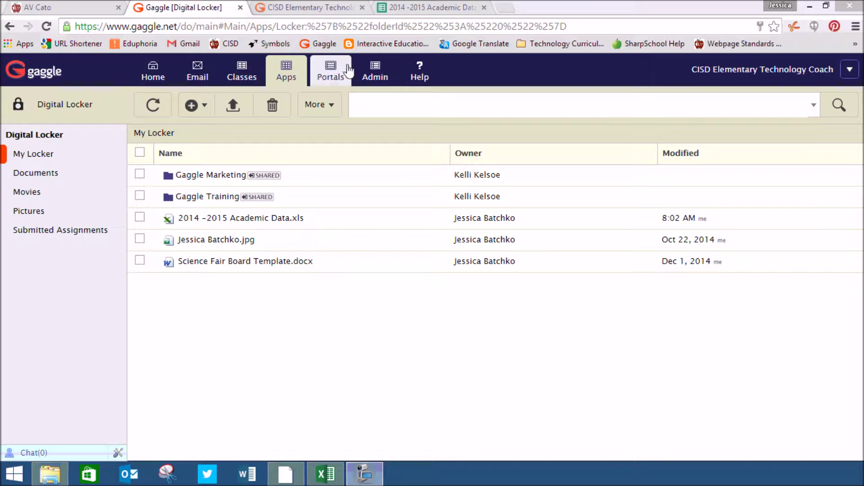
- Open the Blogs app from Gaggle and go to the existing blog page
left_click(290, 76)
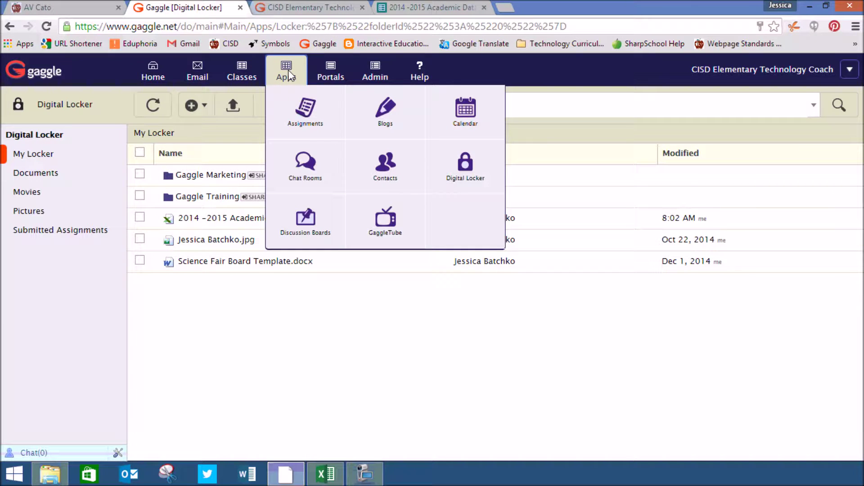
left_click(382, 117)
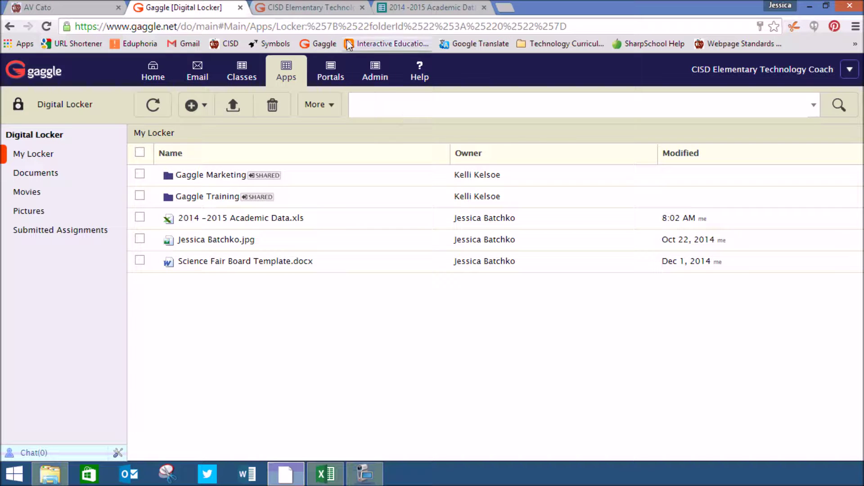
left_click(300, 8)
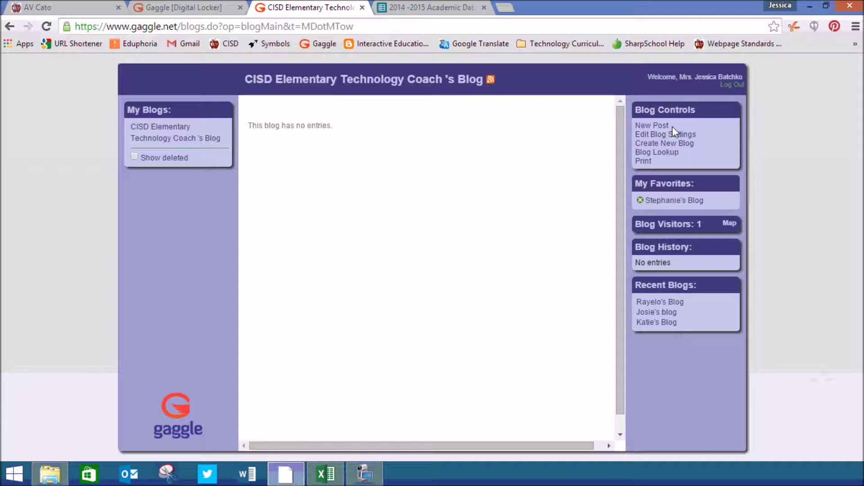
- Create a new blog and name it with the owner's first name in possessive form followed by "Academic Data"
left_click(677, 144)
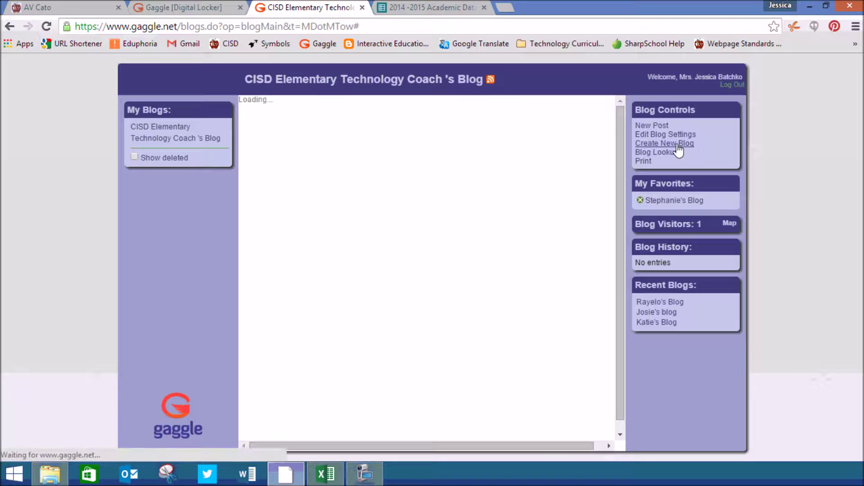
left_click(400, 144)
key("ctrl+a")
key("BackSpace")
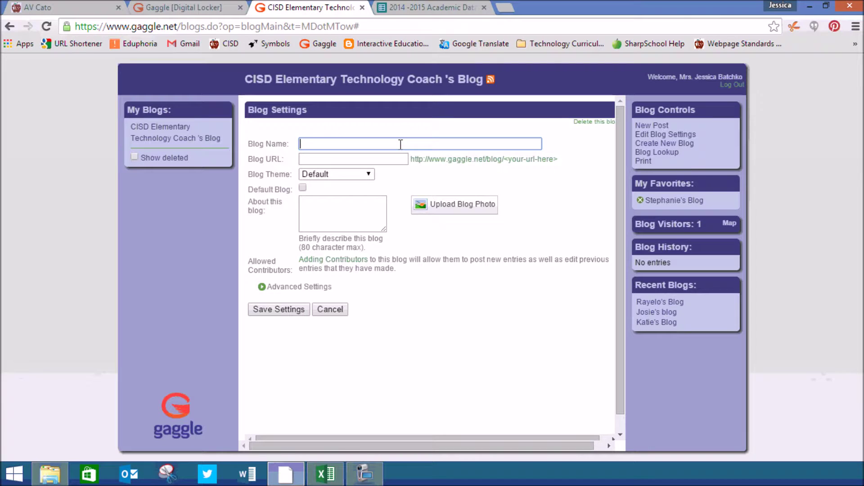
type("Jessica's Academic Data")
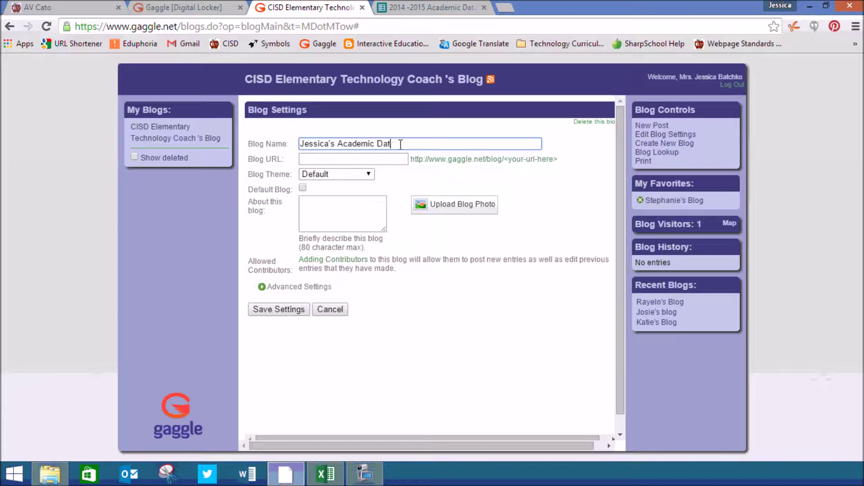
left_click(399, 161)
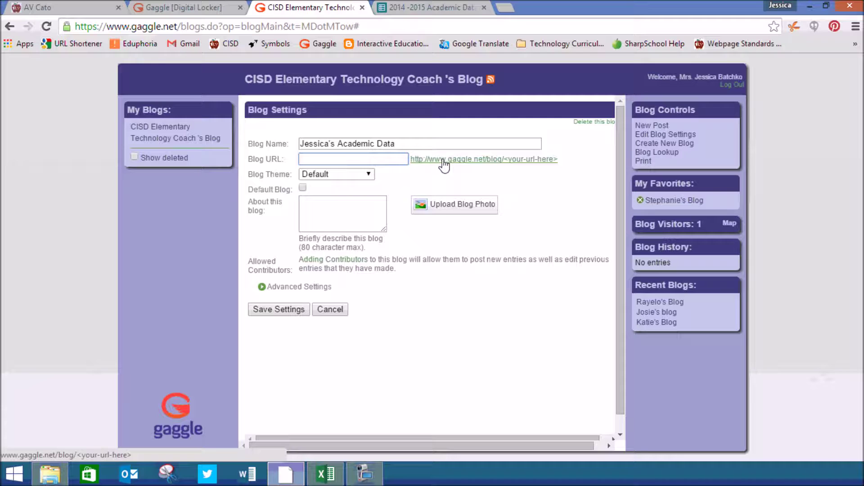
left_click(425, 160)
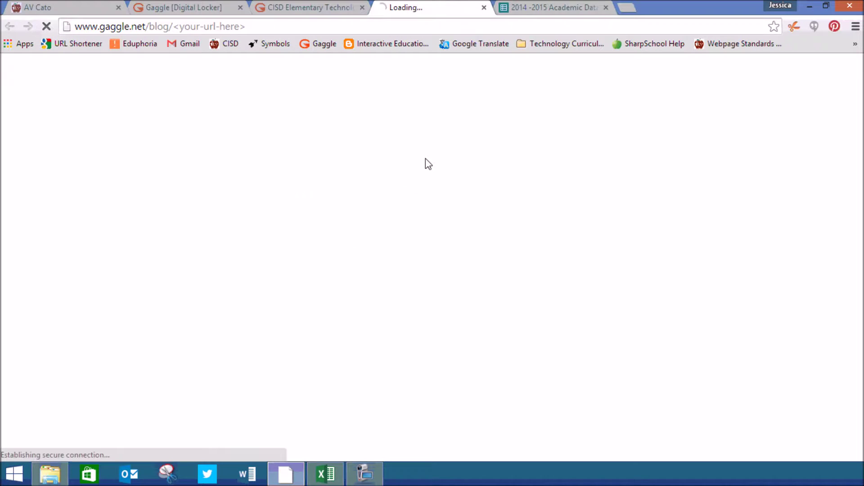
left_click(483, 8)
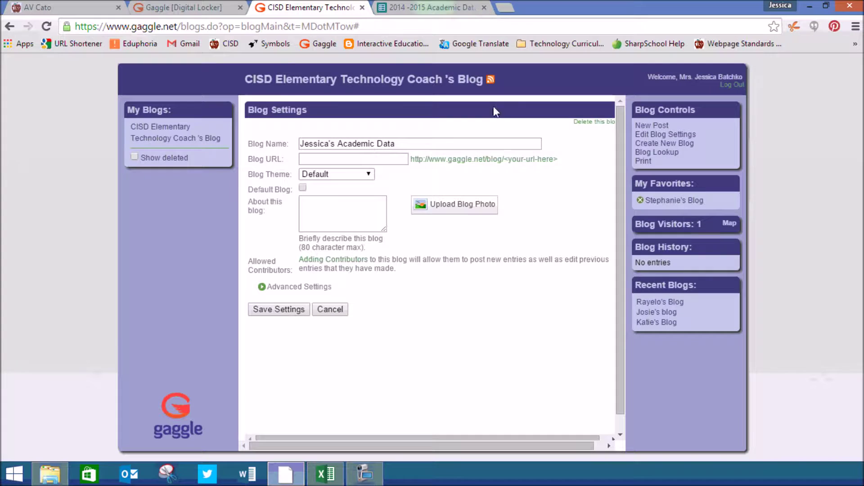
- Try the Air Force and Purple themes on the new blog
left_click(368, 175)
mouse_move(367, 199)
left_mouse_down()
mouse_move(367, 255)
mouse_move(370, 195)
left_mouse_up()
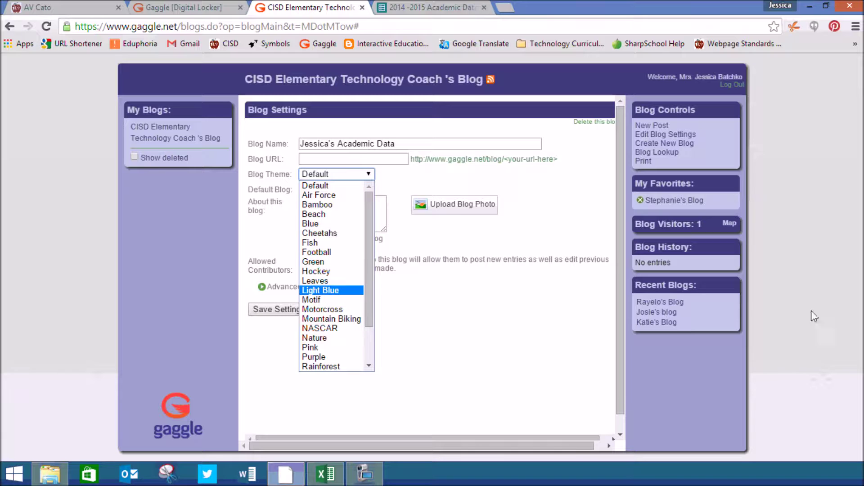
left_click(311, 224)
left_click(368, 173)
left_click(359, 195)
left_click(369, 174)
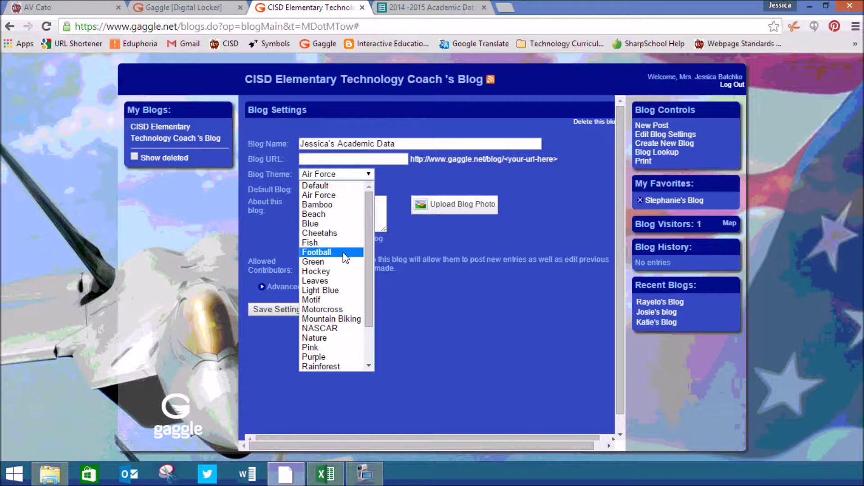
left_click_drag(368, 282, 368, 348)
left_click(322, 311)
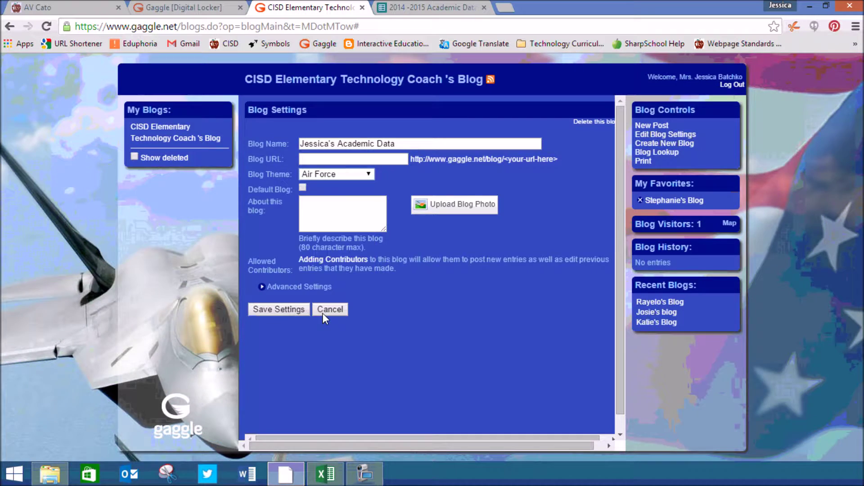
- Set the blog theme to Swirl and make this the default blog
left_click(354, 175)
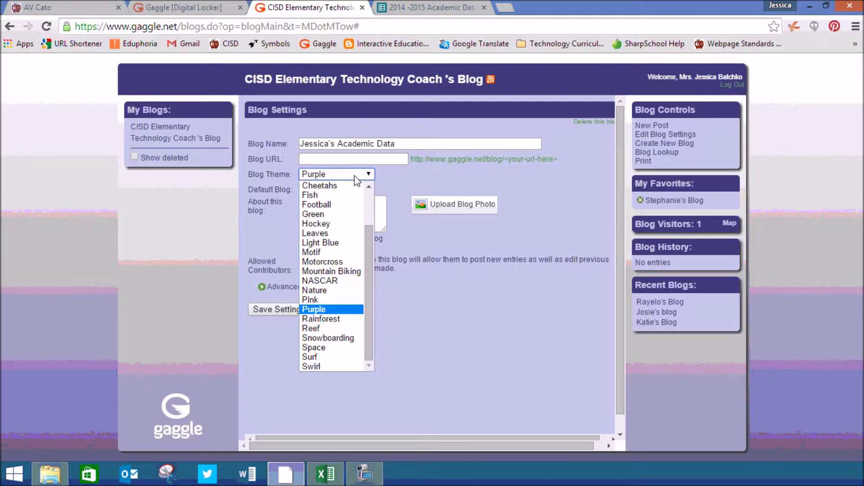
left_click(334, 366)
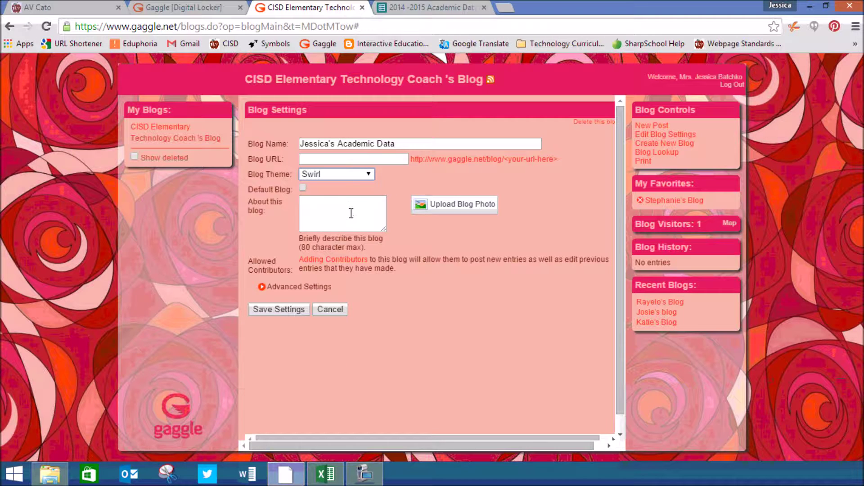
left_click(302, 189)
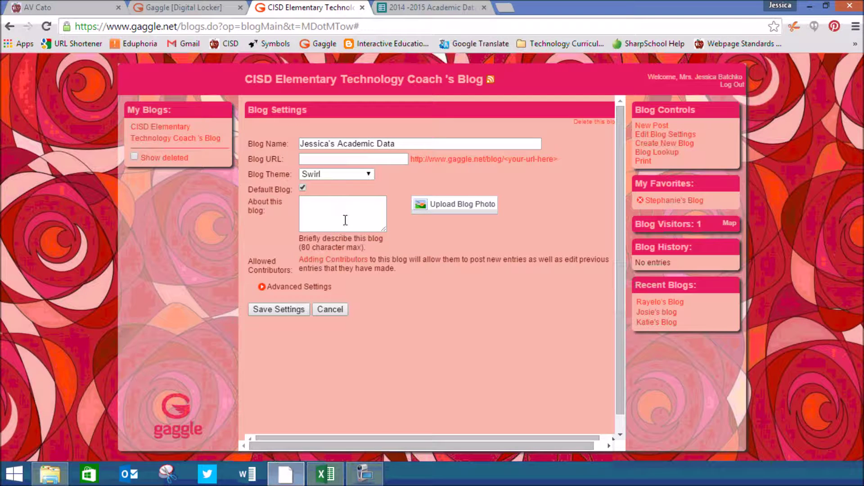
- Describe the blog as "In this blog I will be reflecting on my academic data.", show the advanced settings, and save the blog settings
left_click(364, 199)
type("In this blog I will be ")
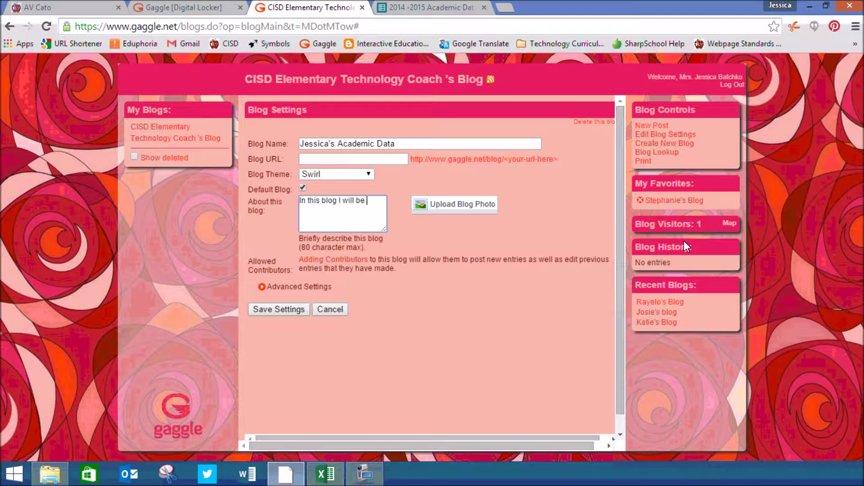
type("reflecting on my academic data")
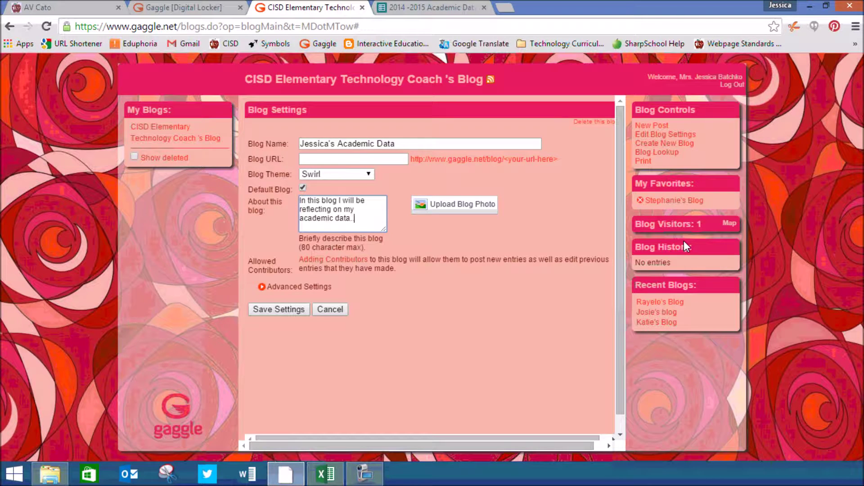
left_click(284, 290)
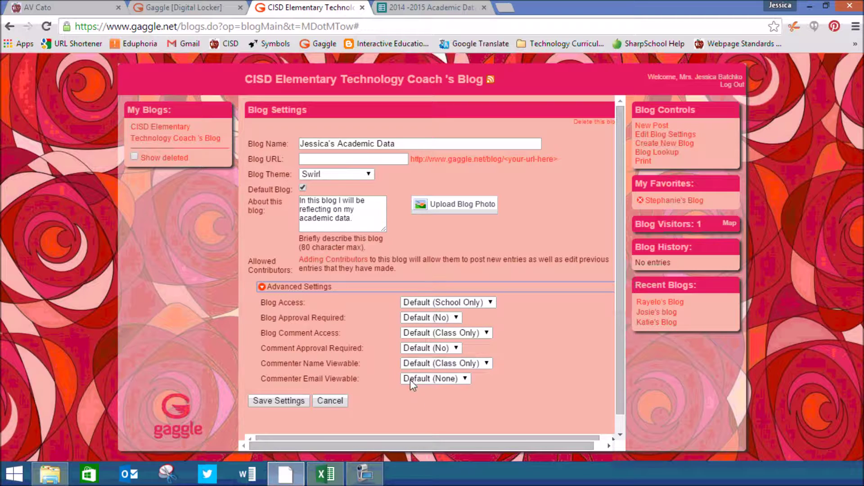
left_click(270, 401)
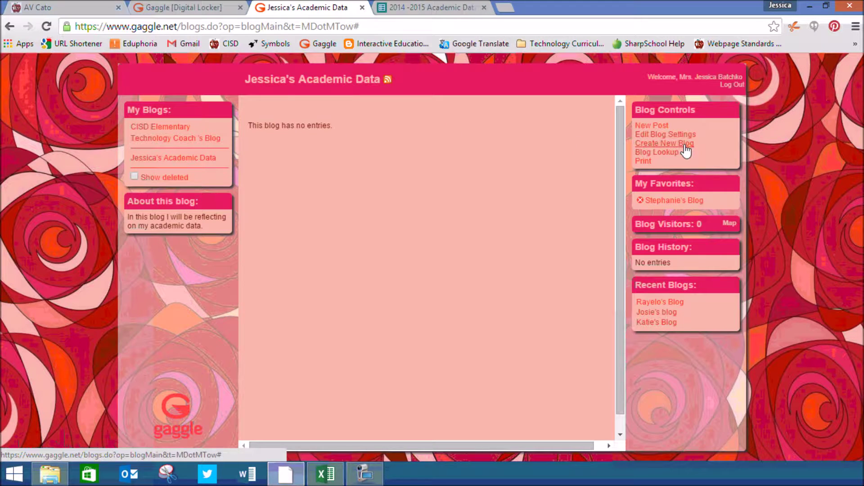
- Start a new post in the academic data blog titled "Getting Smarter"
left_click(660, 130)
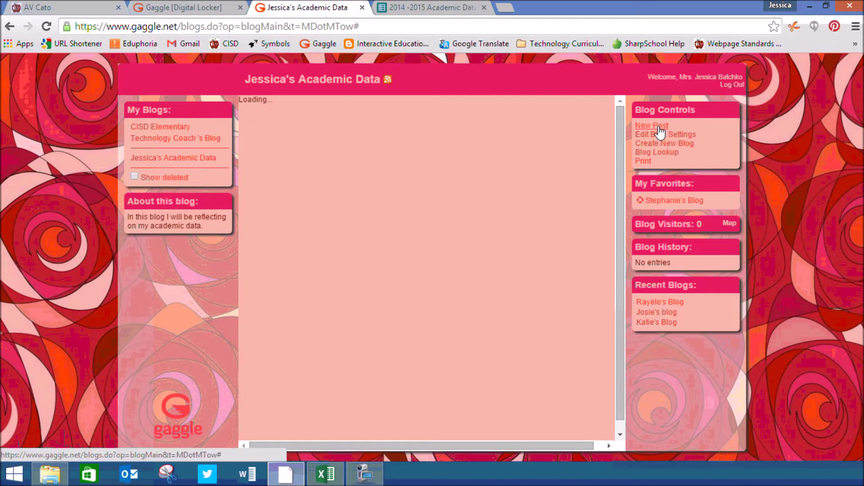
left_click(405, 135)
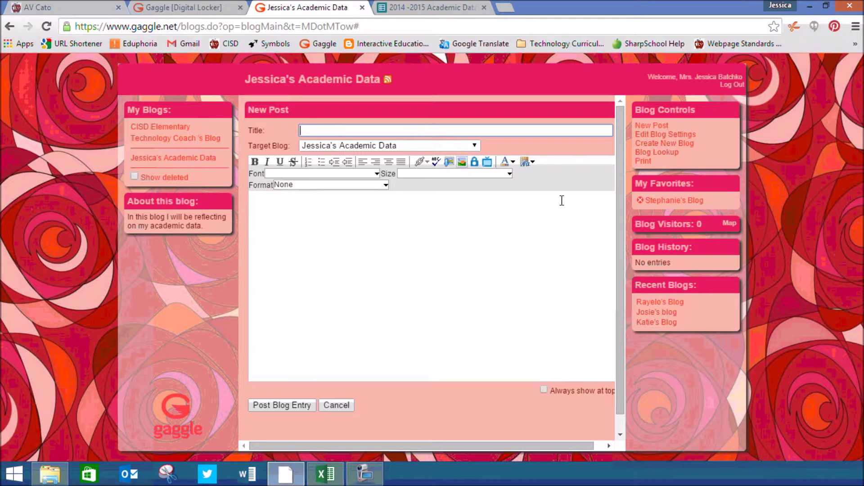
type("Getting Smarter")
left_click(561, 200)
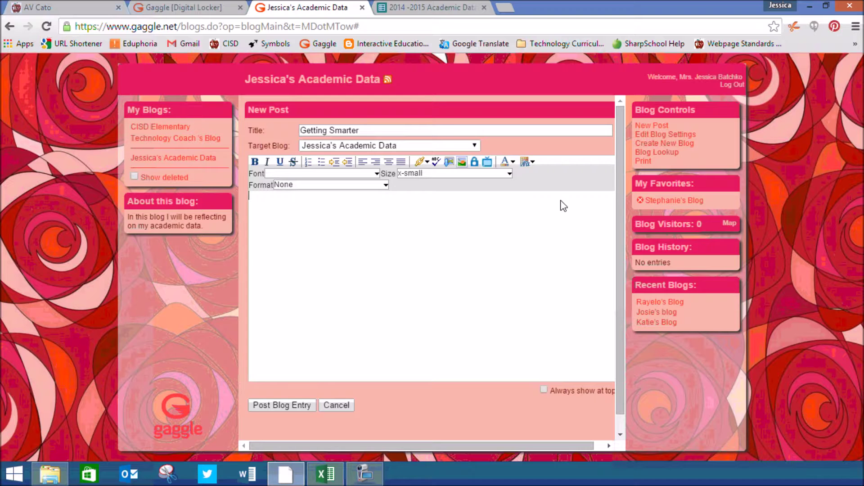
- Review the reading scores and chart in the 2014 -2015 Academic Data.xls spreadsheet
left_click(185, 7)
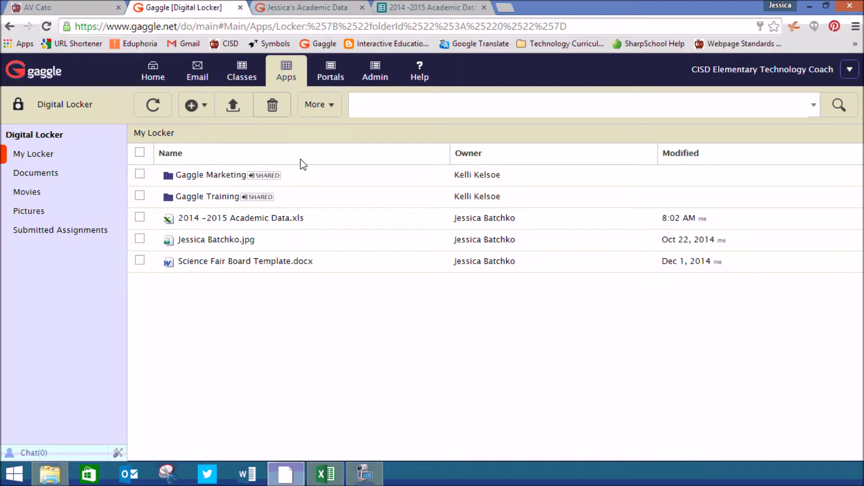
left_click(220, 225)
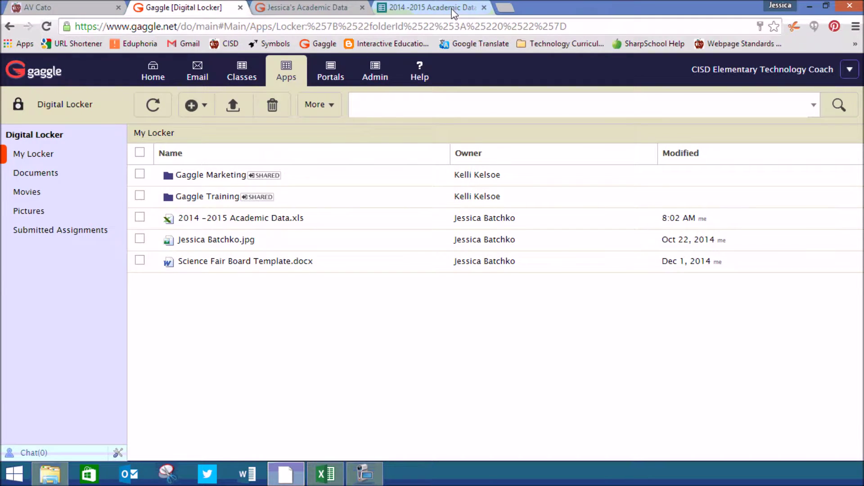
left_click(454, 9)
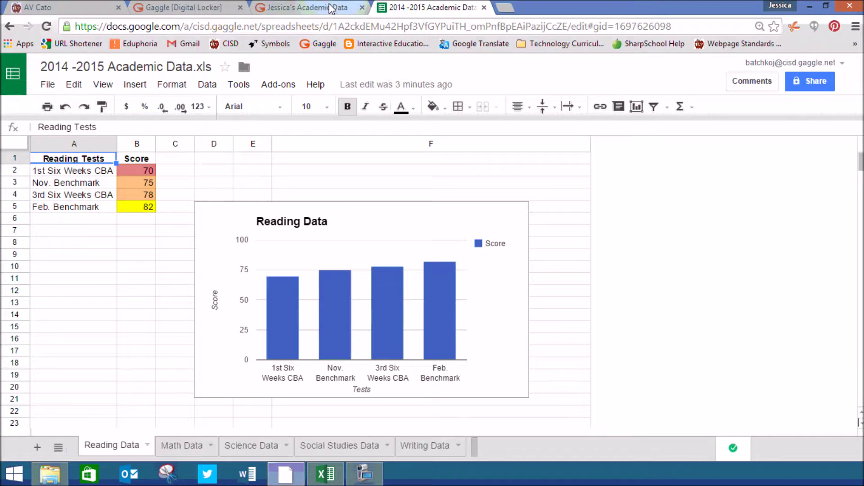
- Write in the post body that this year's reading scores started pretty low and the teacher asked for attendance at tutoring every Tuesday
left_click(306, 7)
type("This year my reading scores started b")
key("BackSpace")
type("pr")
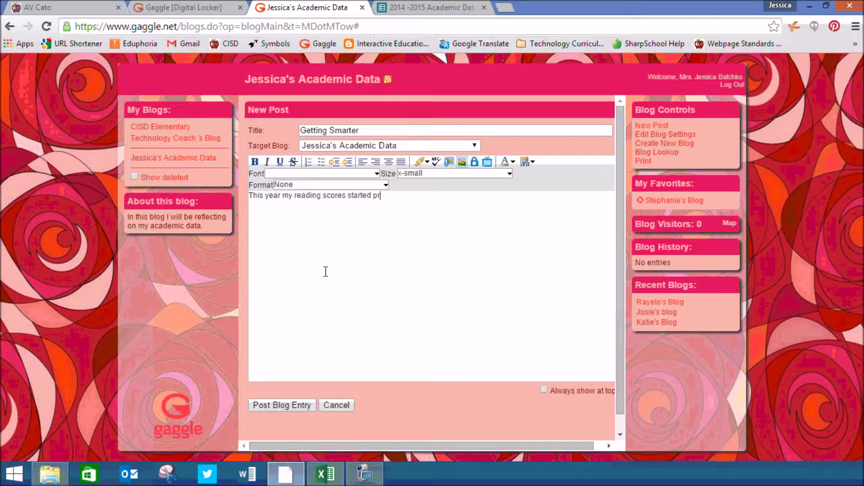
type("etty low. Mrs. Thompson")
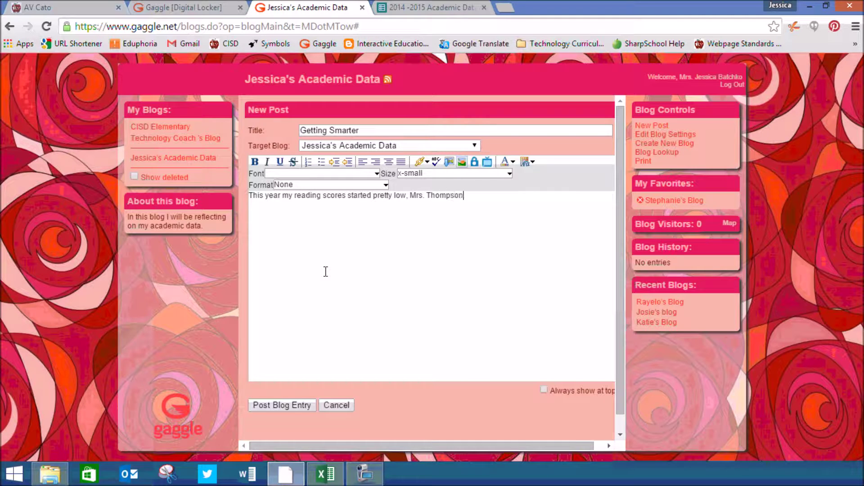
type(" asked me to come to tutoring and")
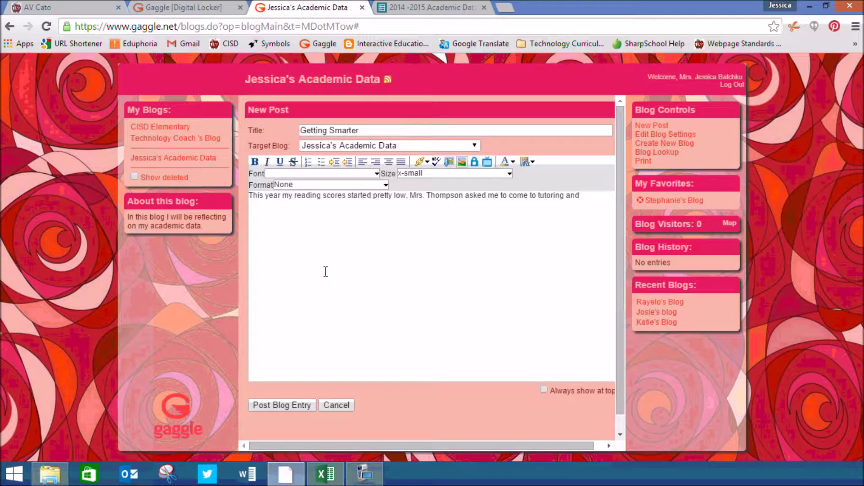
key("BackSpace")
key("BackSpace")
type("every Tuesday. Since going t")
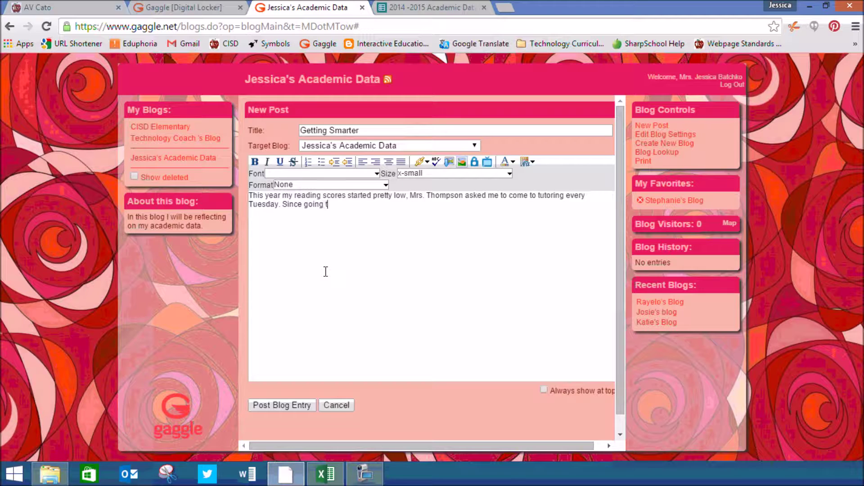
- Continue the post with "Since going to tutoring I have improved my test score. I also now read for 40 minutes every night."
type("o ttutoring I have improved my test score. I aa")
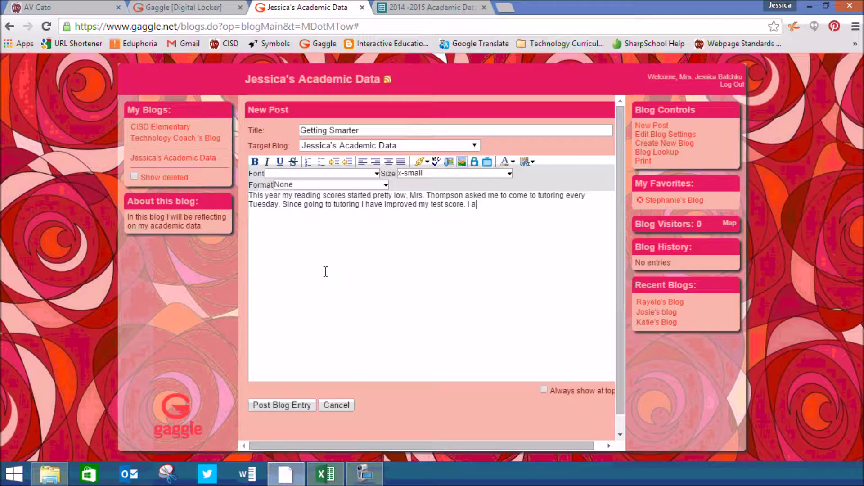
type("lso now read for 40")
type("minutes every")
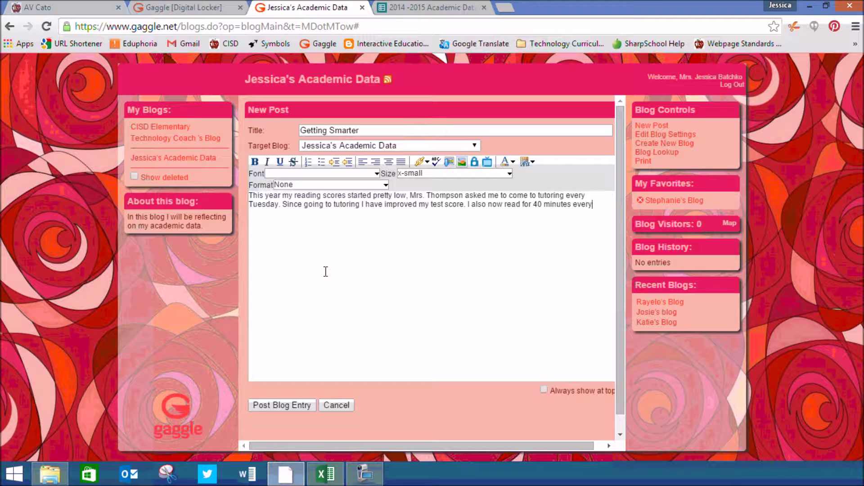
type(" night.")
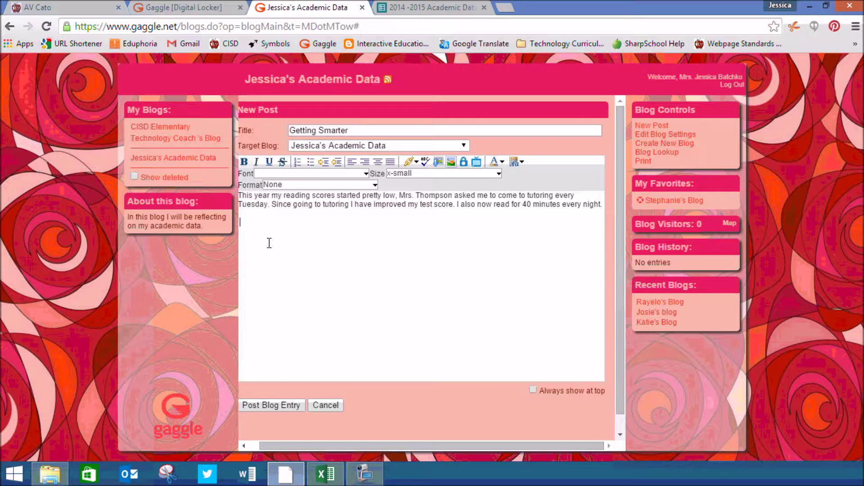
- Start a "Math Data:" section below the reading paragraph and check the Math Data sheet of the academic data spreadsheet for it
type("Math Da")
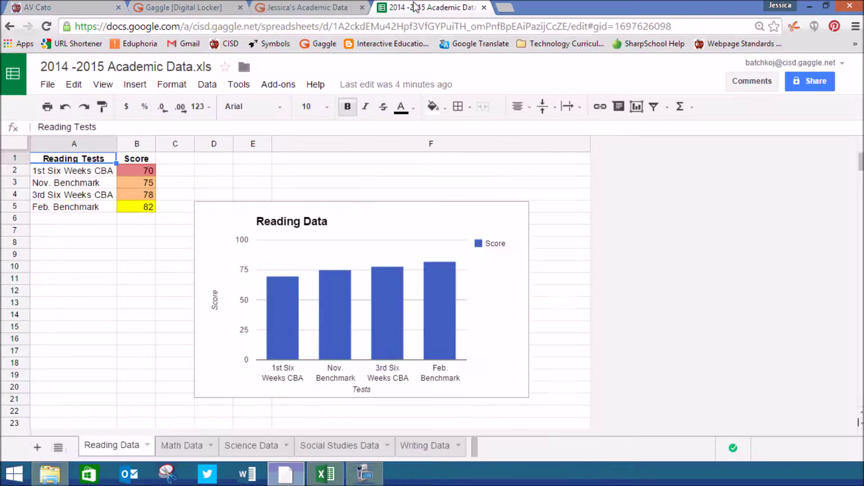
left_click(418, 8)
left_click(178, 451)
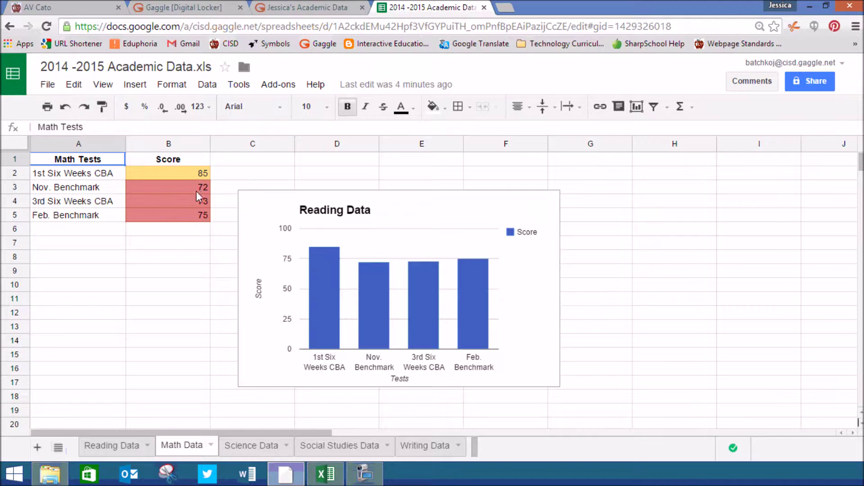
left_click(324, 7)
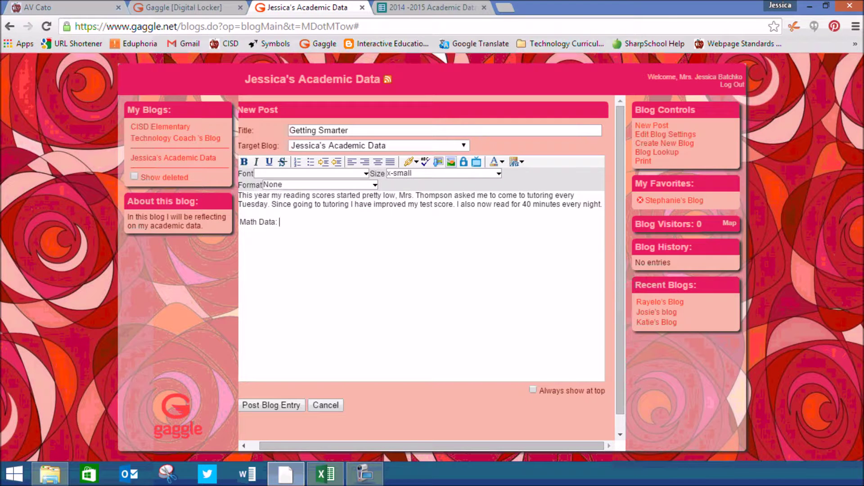
- Write after "Math Data:" the text "I started the year of very strong in math but my scores have gone down"
type("ed the year of very strong in math ")
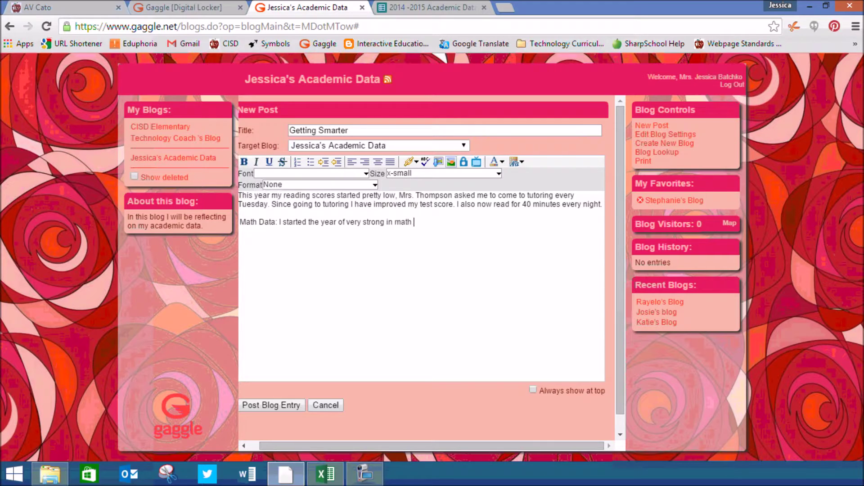
type("but my scores have gone down")
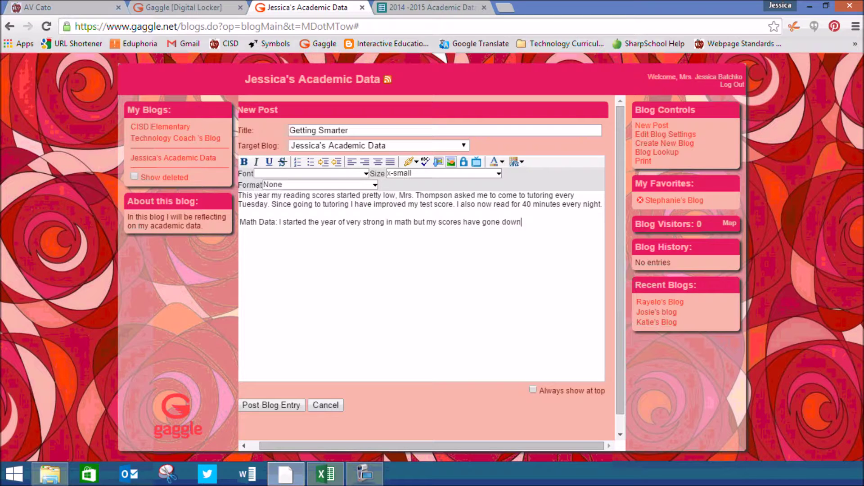
- Continue the math paragraph with plans to start practicing math facts for 20 minutes every night and attend tutoring with the teacher
type(". I am going to start practc")
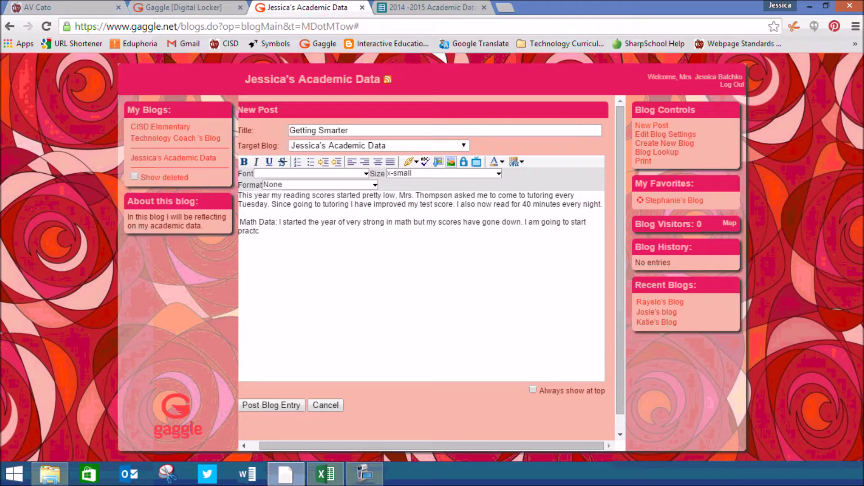
key("BackSpace")
type("icing my math facts for 20 minutes ever")
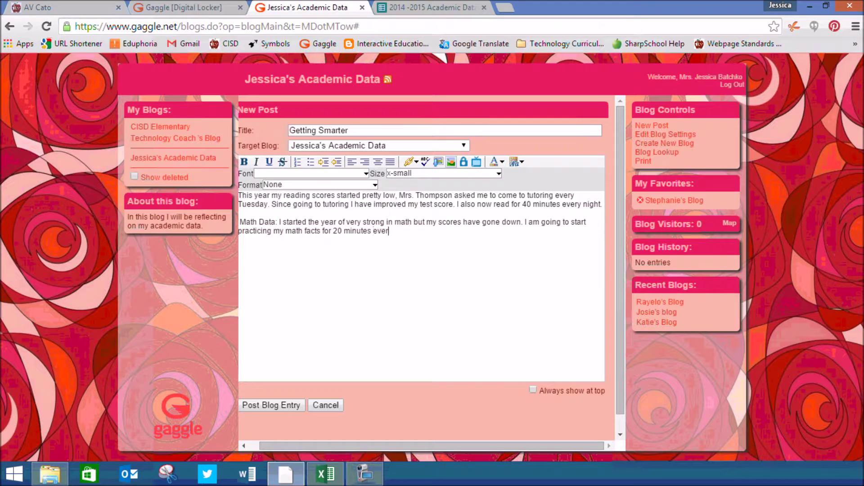
type("y night. I am also going to att")
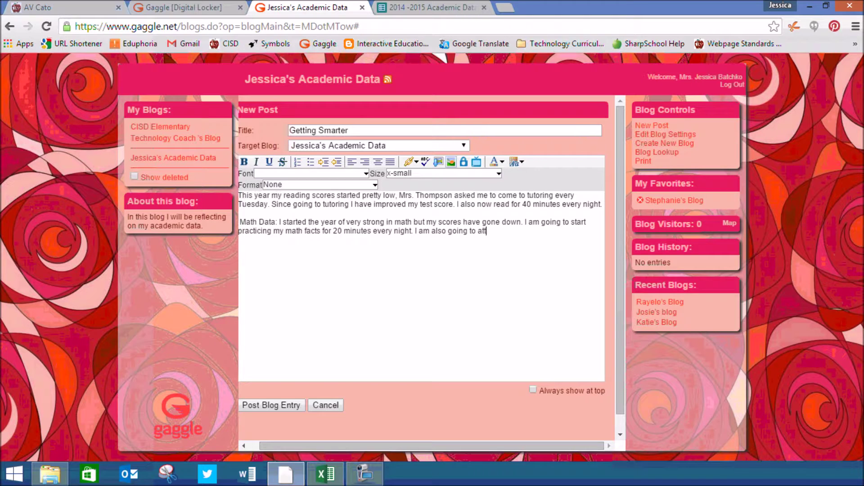
type("end turoring with Ms. Gralino.")
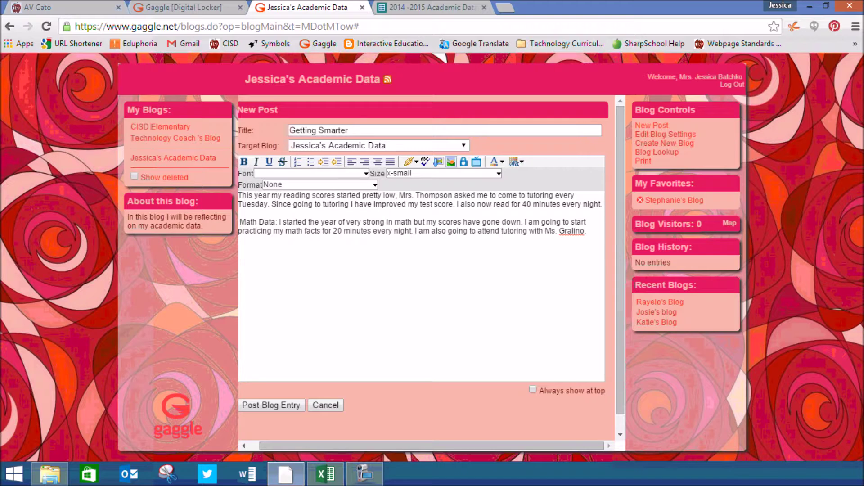
- Insert several blank lines between the reading paragraph and the Math Data paragraph, leaving the cursor in the gap
key("Return")
key("Return")
key("Return")
key("Return")
key("Return")
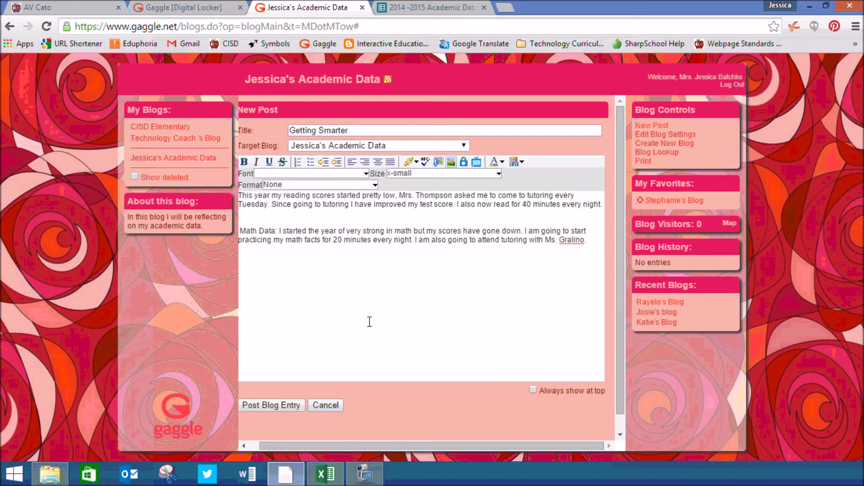
key("Return")
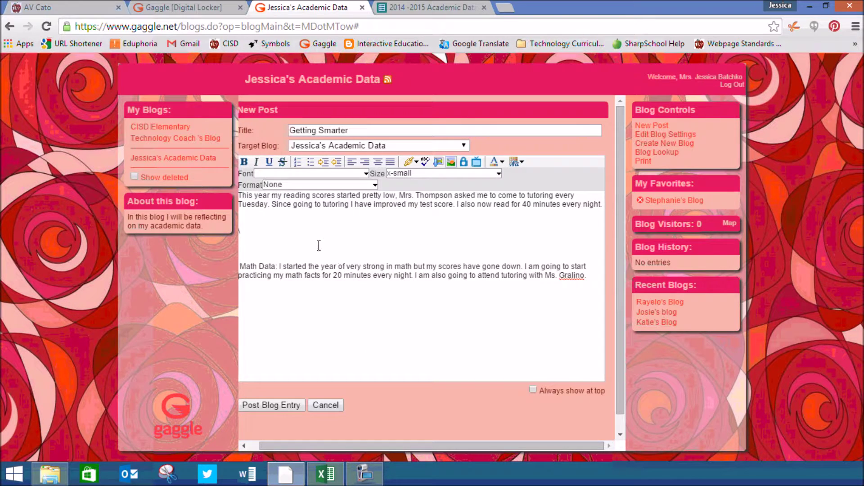
key("BackSpace")
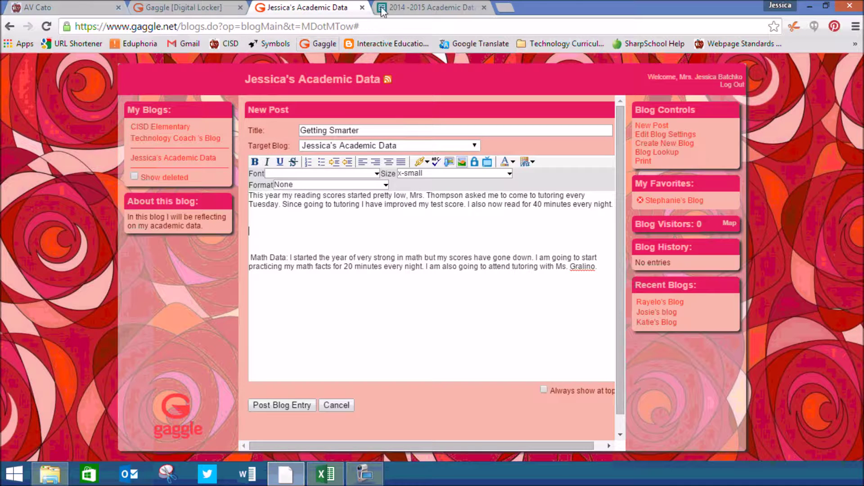
- Switch to the academic data spreadsheet and capture the chart on the Math Data sheet with Snipping Tool
left_click(432, 10)
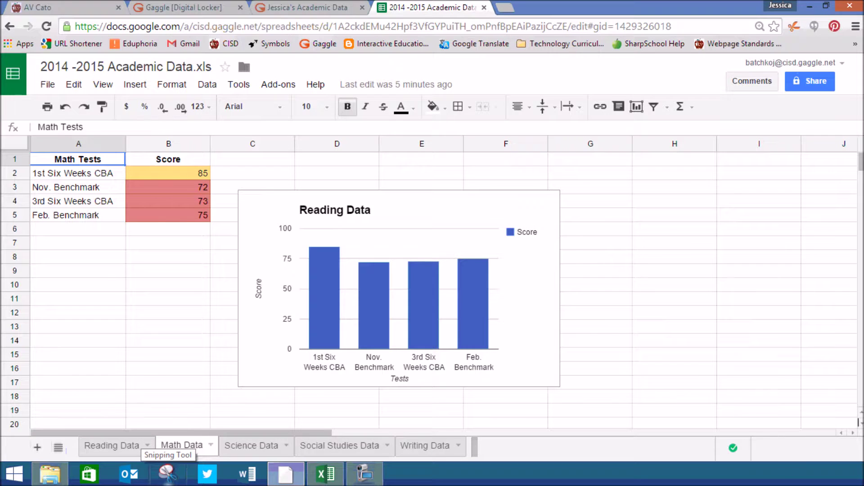
left_click(12, 480)
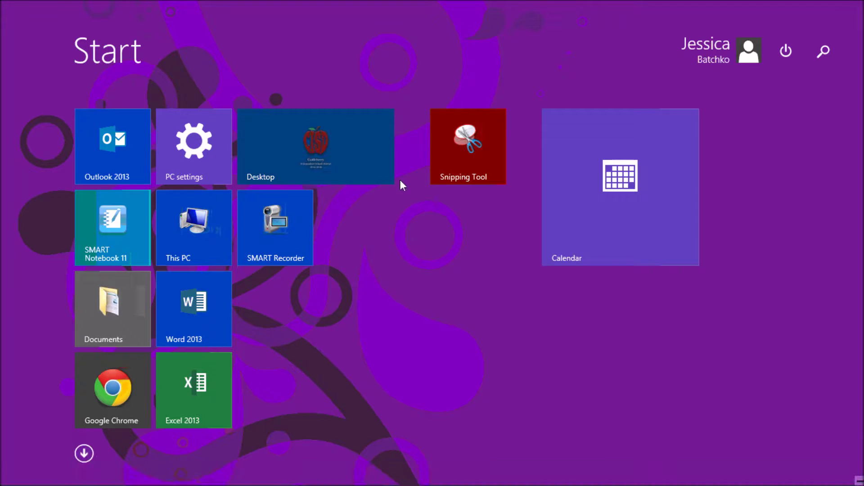
left_click(824, 54)
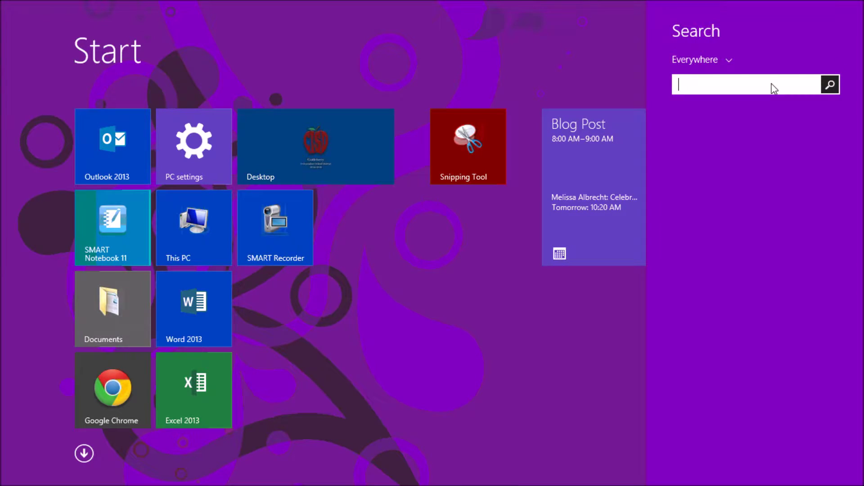
type("snipp")
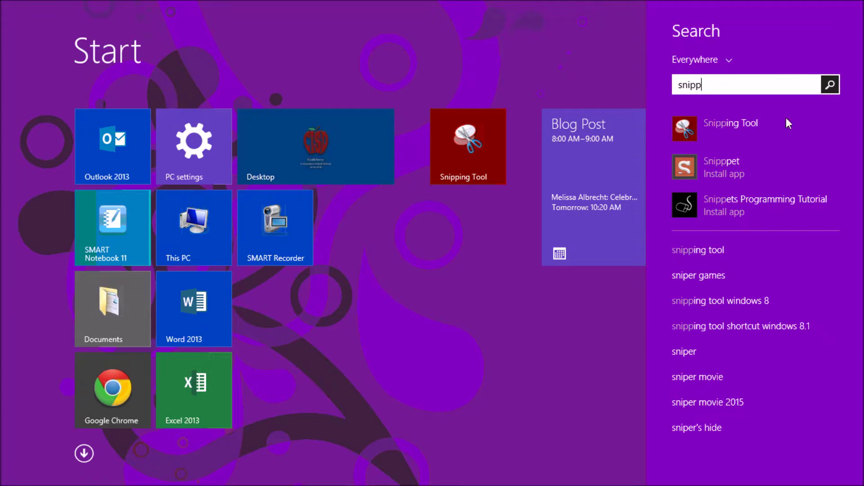
left_click(736, 132)
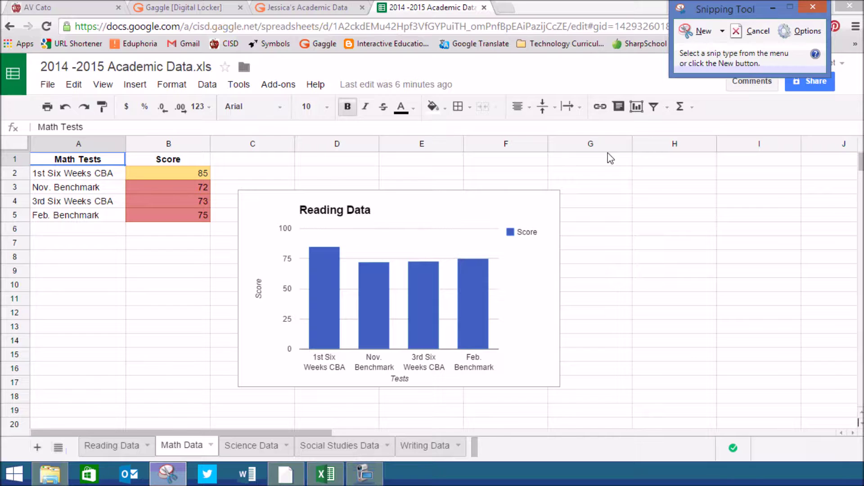
left_click(695, 32)
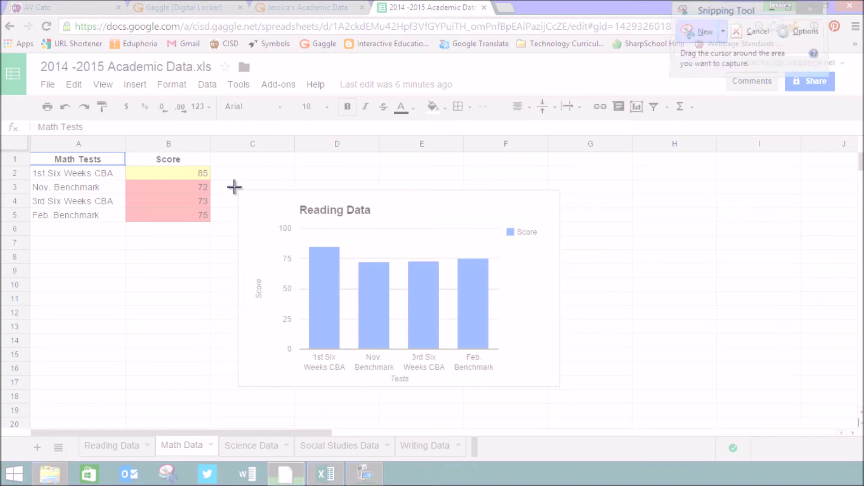
left_click_drag(234, 186, 567, 394)
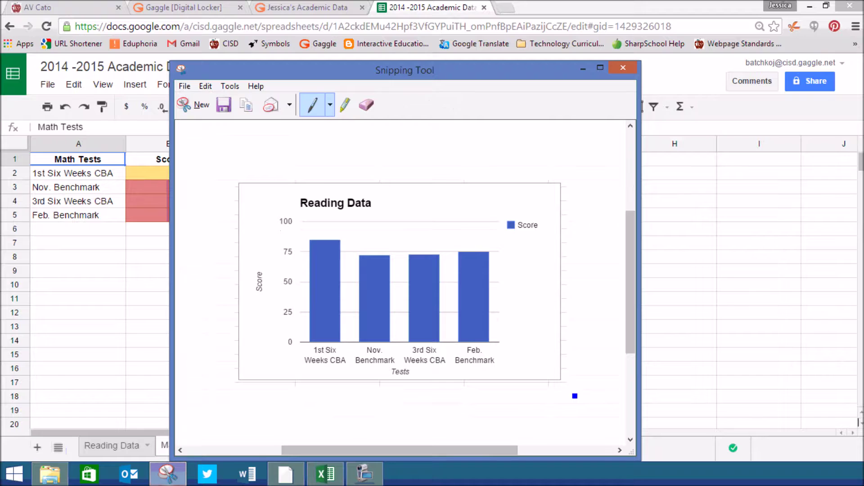
- Save the chart snip as a JPEG named "Reading Data" on the personal network drive and return to the blog post
left_click(185, 86)
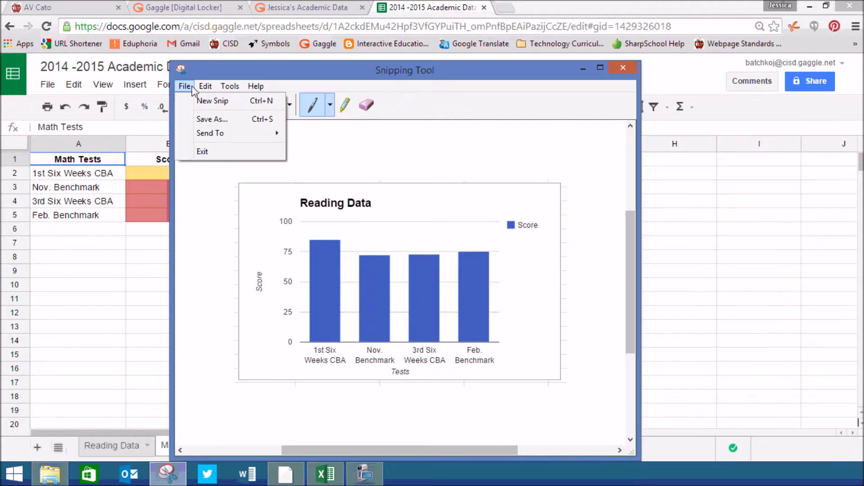
left_click(220, 119)
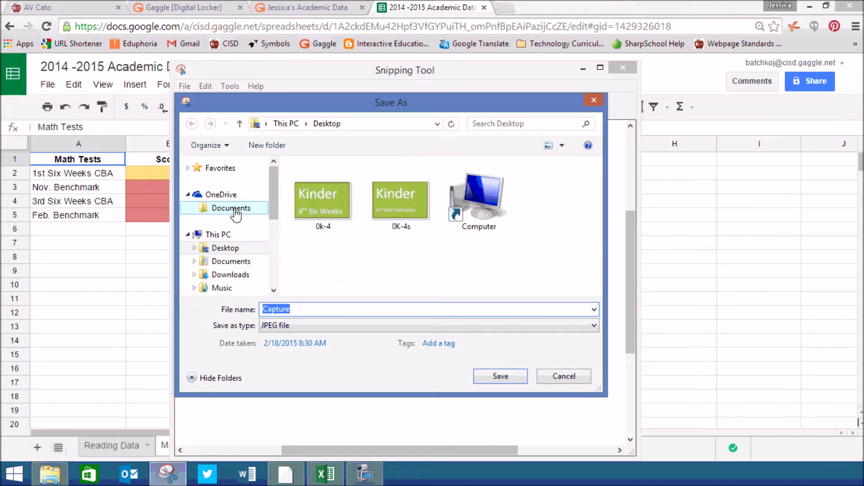
left_click_drag(273, 215, 273, 283)
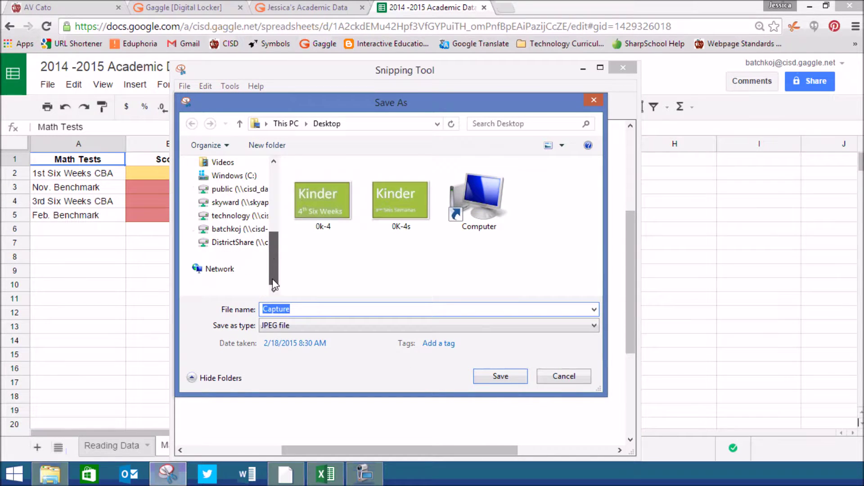
left_click(232, 228)
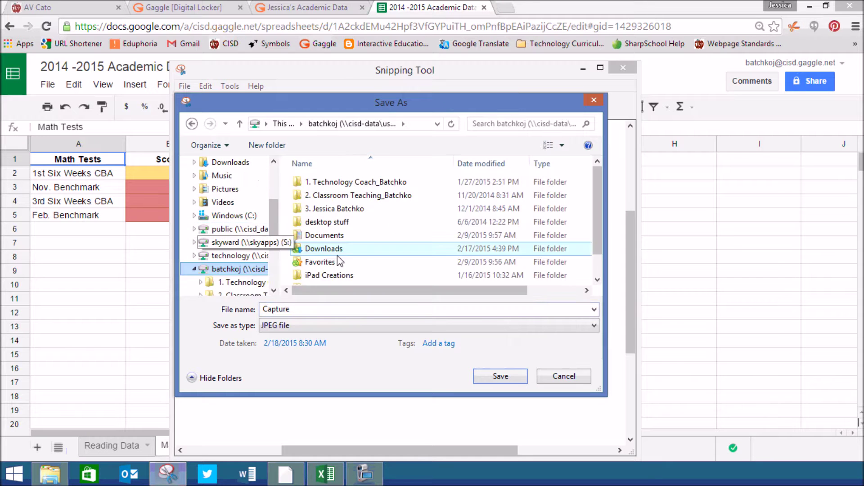
double_click(327, 309)
key("BackSpace")
type("Reading Data")
left_click(495, 378)
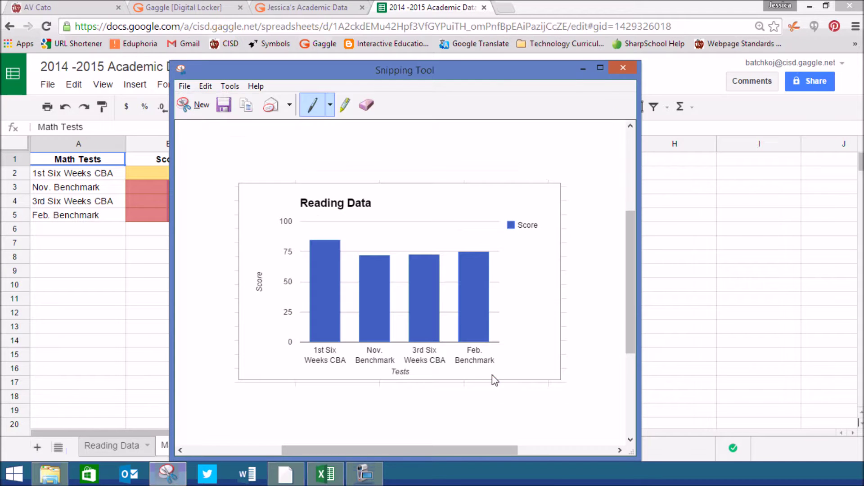
left_click(583, 70)
left_click(289, 8)
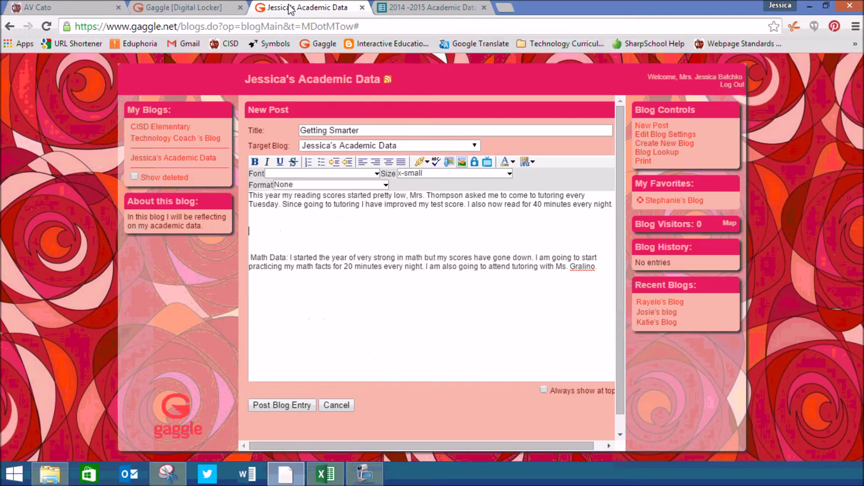
left_click(450, 167)
left_click(490, 203)
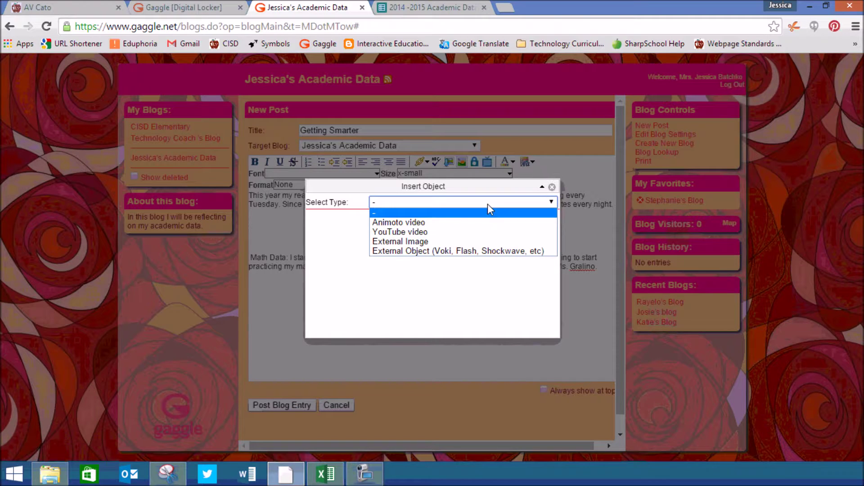
left_click(461, 241)
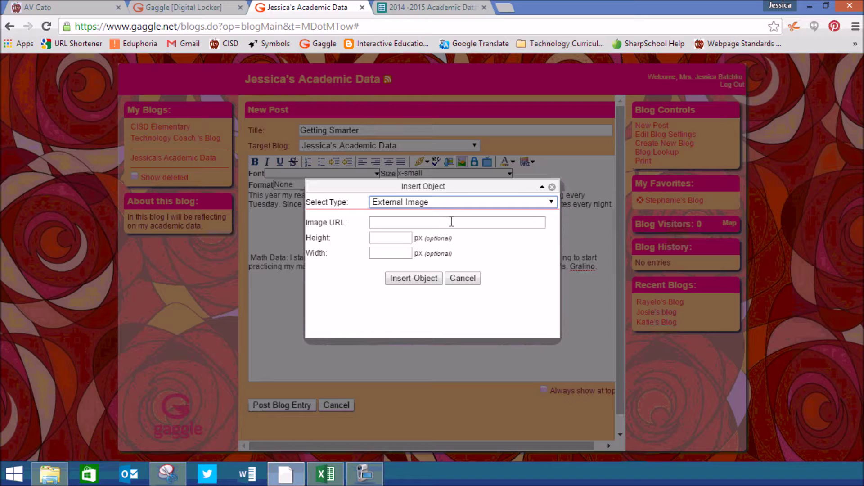
left_click(453, 202)
left_click(455, 252)
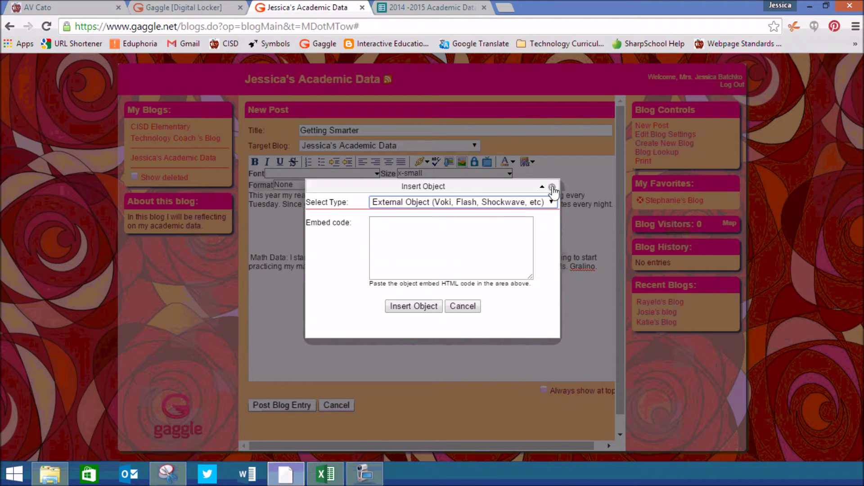
left_click(552, 187)
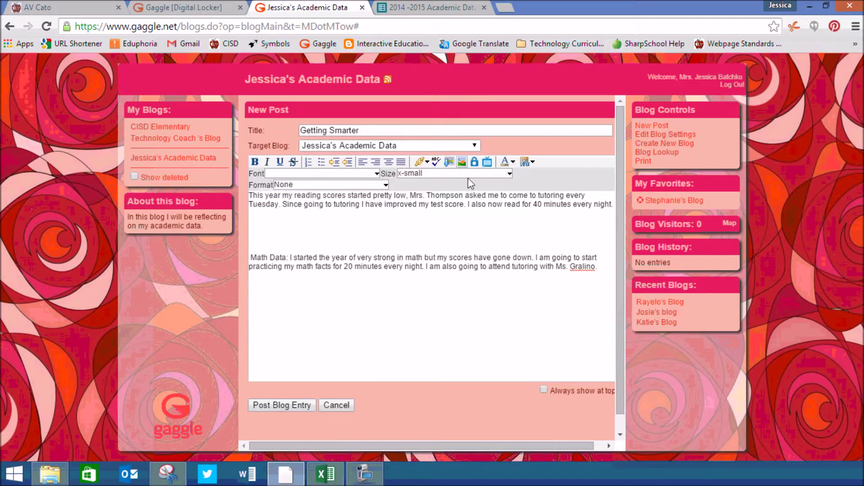
left_click(461, 162)
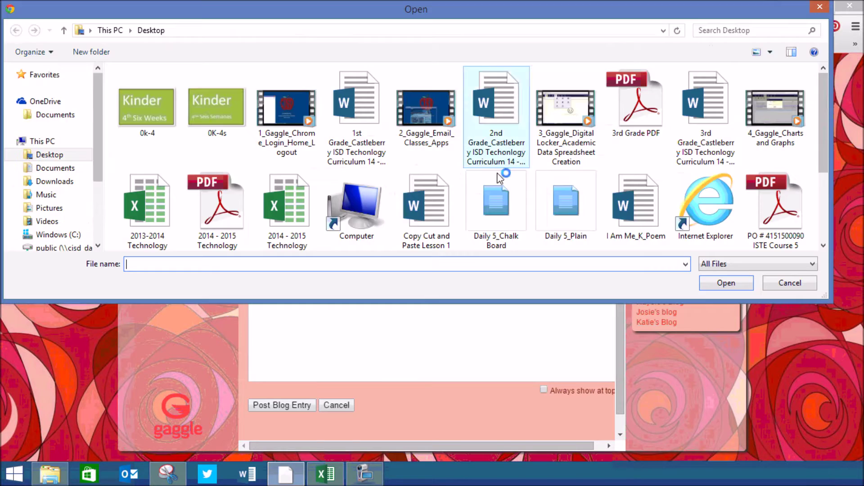
left_click(819, 8)
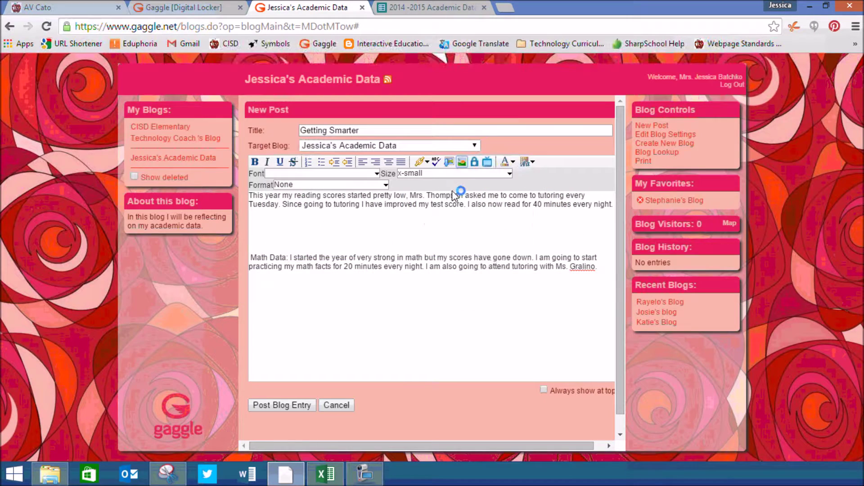
- Insert the Reading Data image from the personal network drive into the gap between the reading and math paragraphs
left_click(464, 166)
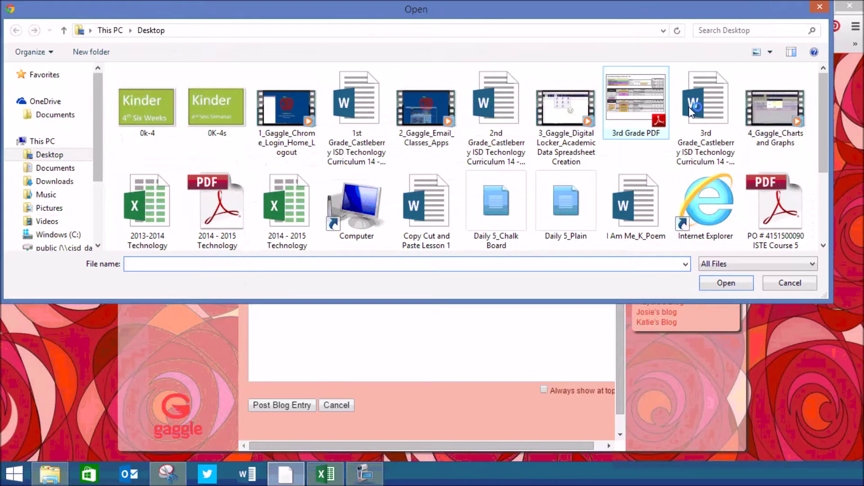
left_click_drag(98, 135, 88, 201)
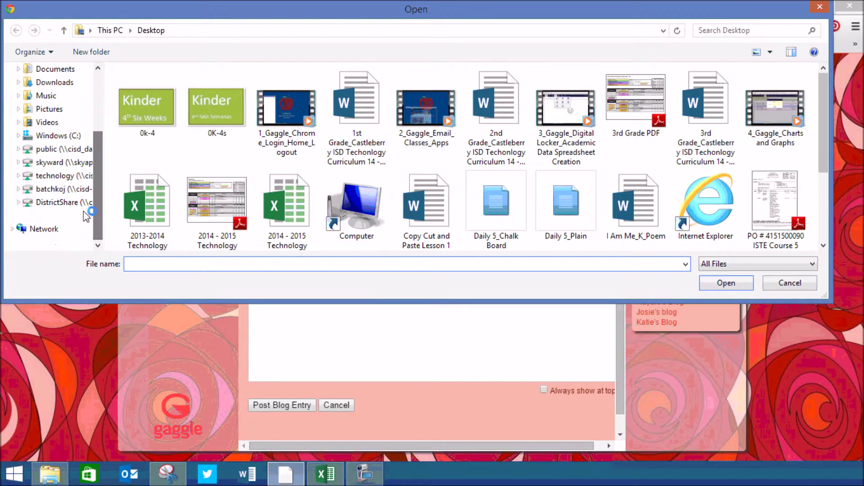
left_click(79, 190)
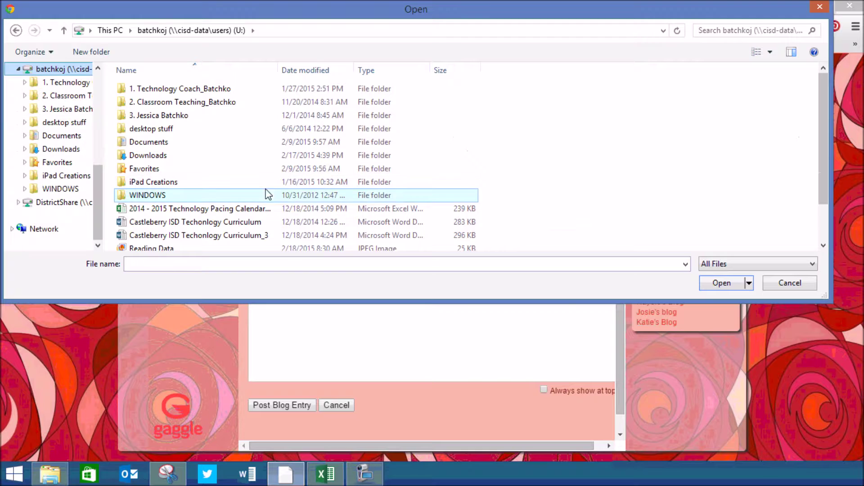
left_click(166, 249)
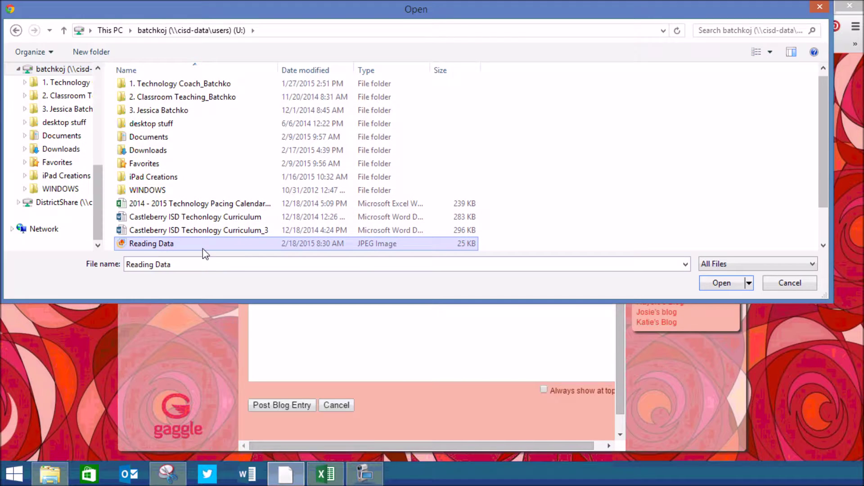
left_click(720, 283)
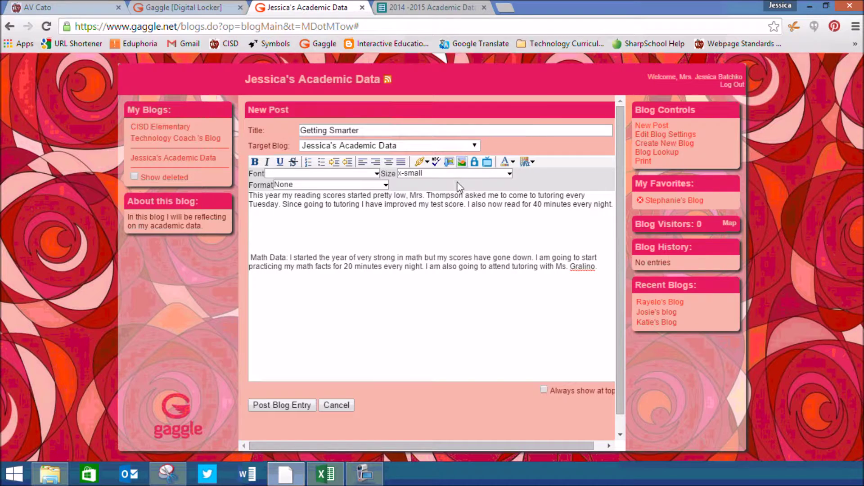
left_click(508, 111)
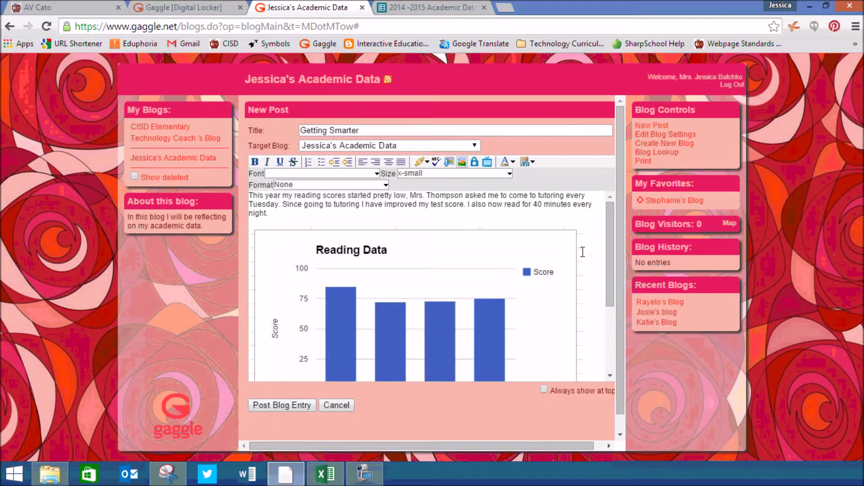
scroll(571, 230, "down", 3)
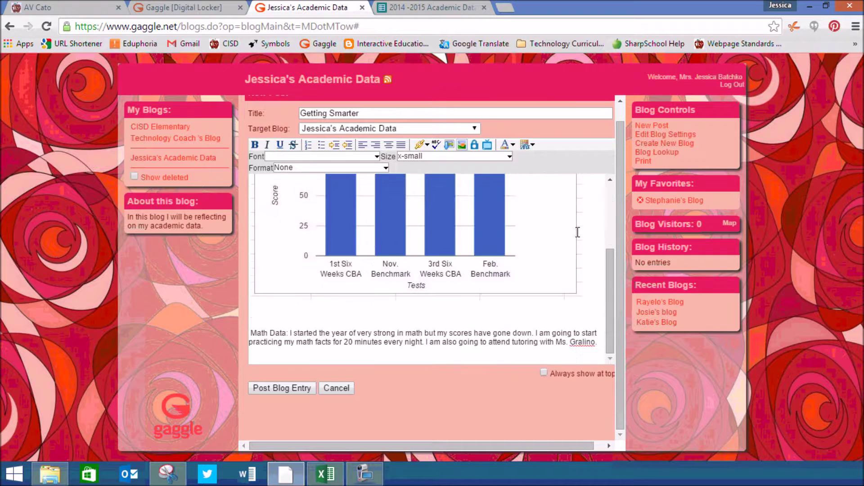
- Remove the stray space before "Math Data", publish the "Getting Smarter" post and look over the published entry
scroll(571, 258, "up", 3)
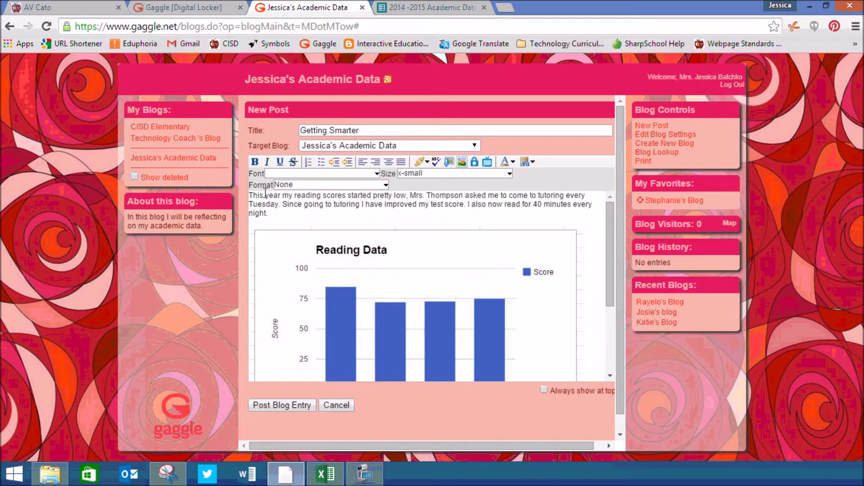
scroll(535, 270, "down", 3)
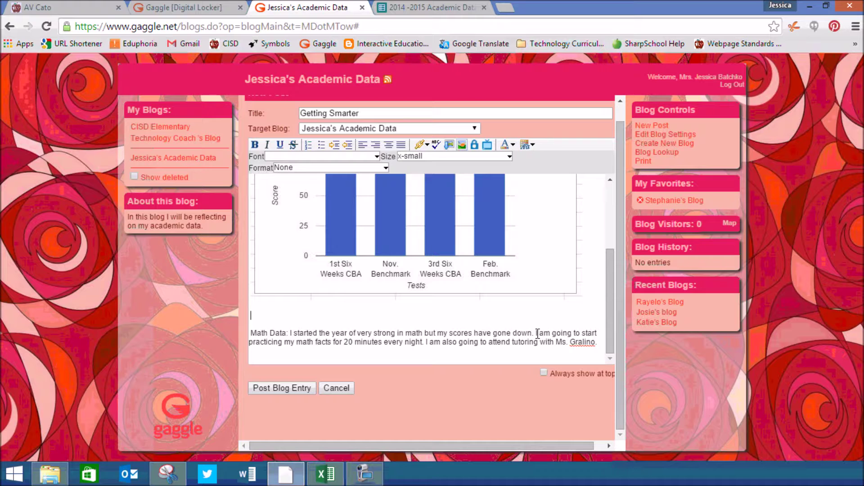
scroll(537, 333, "up", 1)
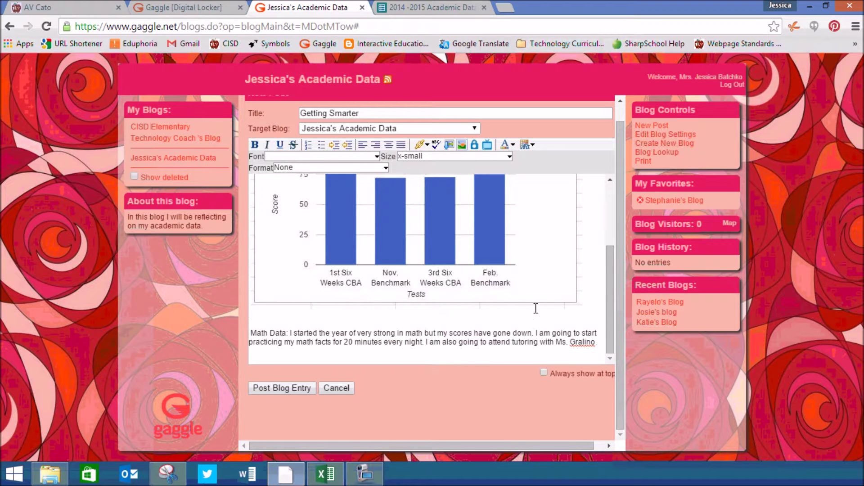
scroll(536, 304, "up", 5)
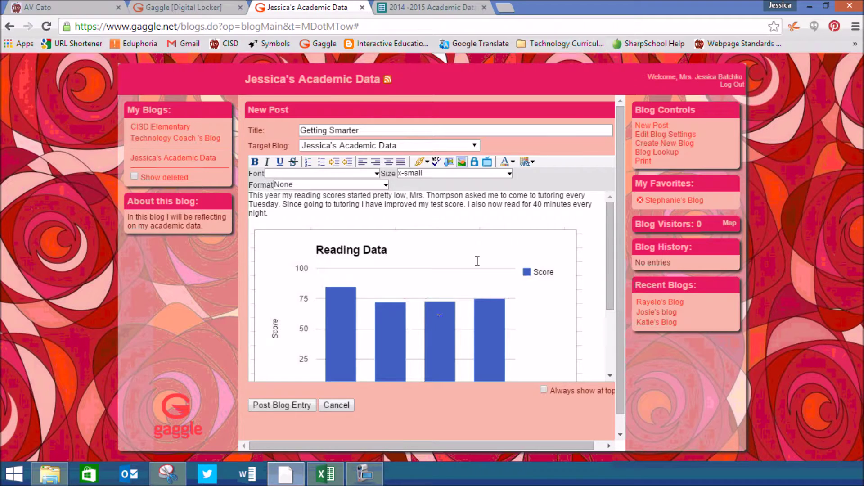
scroll(477, 260, "down", 5)
key("Down")
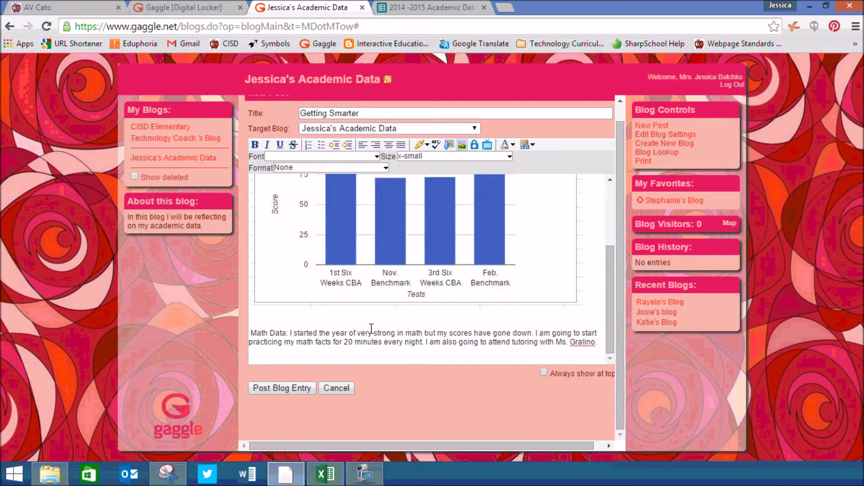
key("BackSpace")
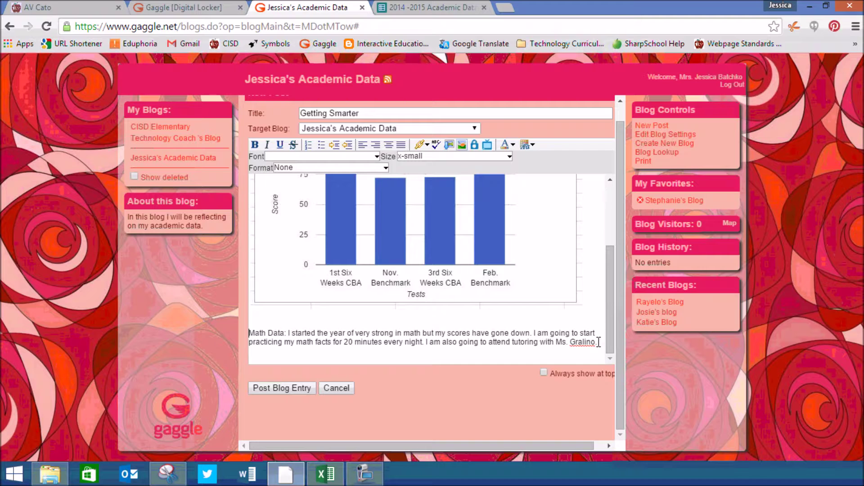
left_click(293, 388)
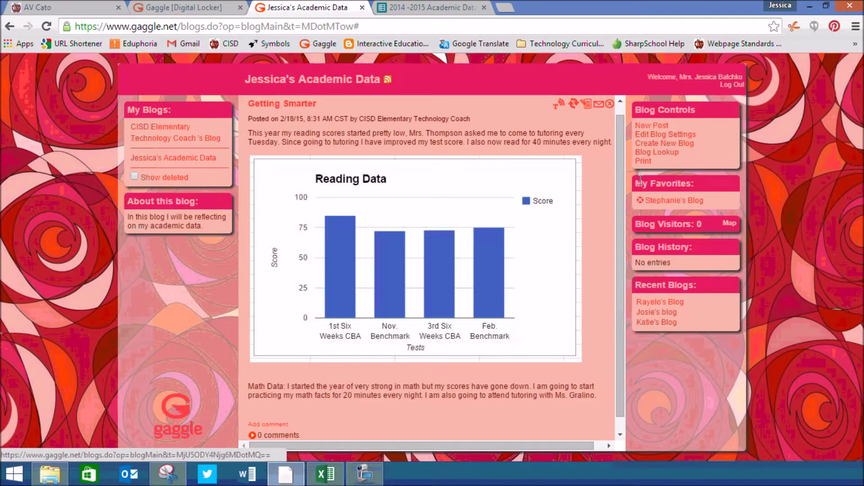
scroll(618, 216, "down", 1)
scroll(617, 269, "up", 2)
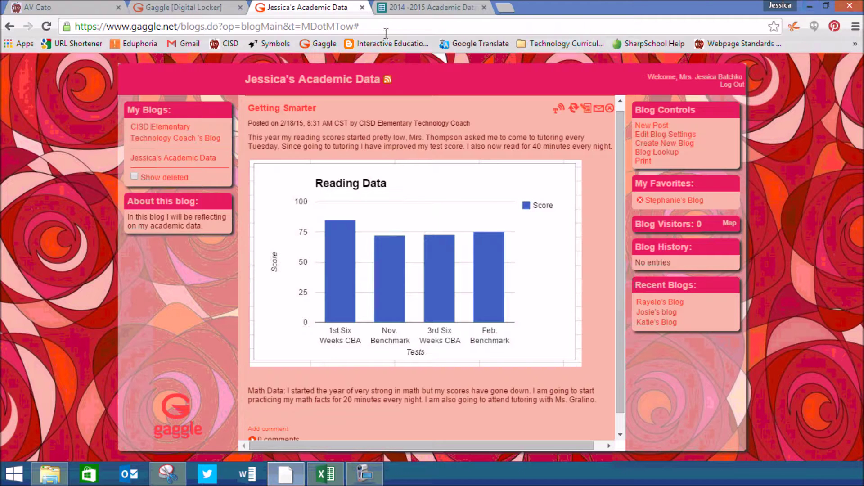
- Detach the Digital Locker page into its own window and return to the academic data blog
left_click(189, 7)
left_click_drag(189, 7, 245, 90)
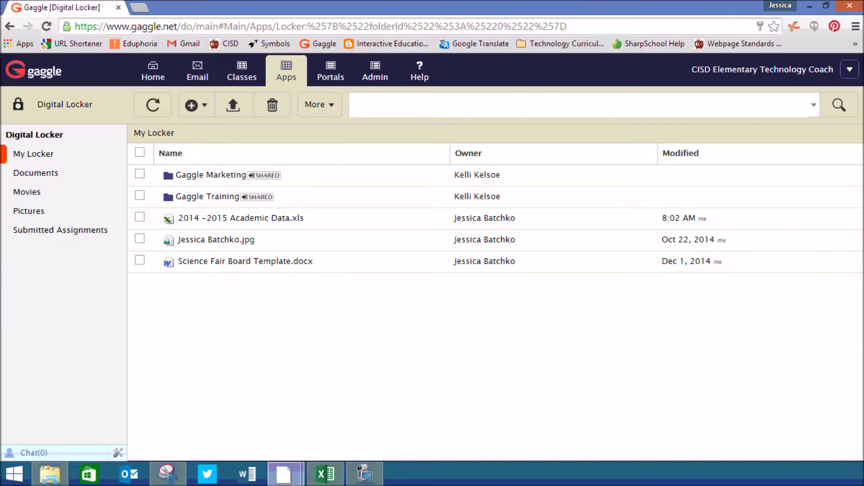
mouse_move(284, 474)
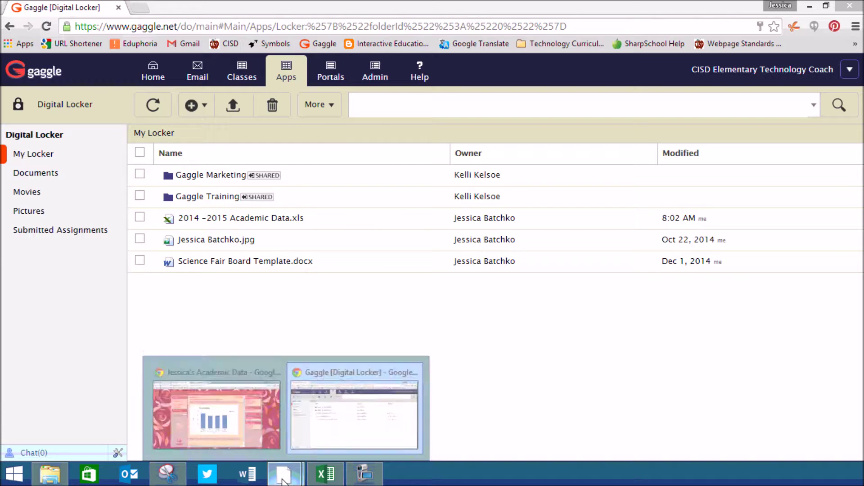
left_click(248, 369)
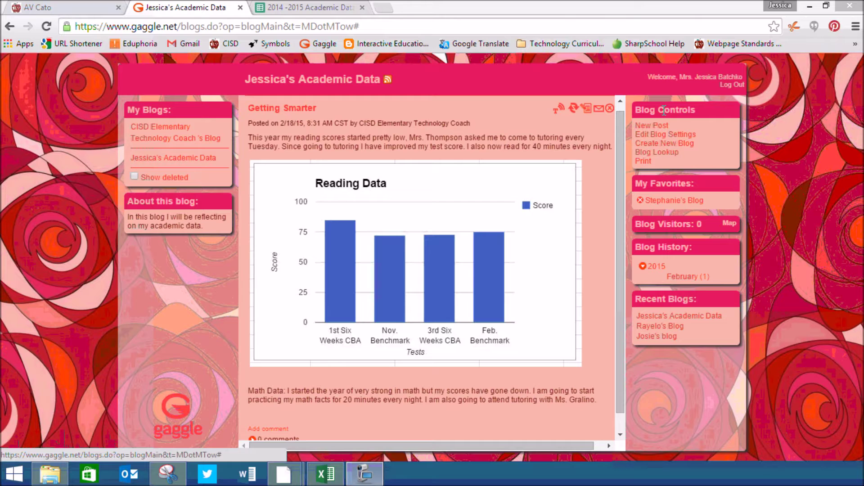
- Look up the blogs of A.V. Cato Elementary and go over the school and email/name search options
left_click(666, 153)
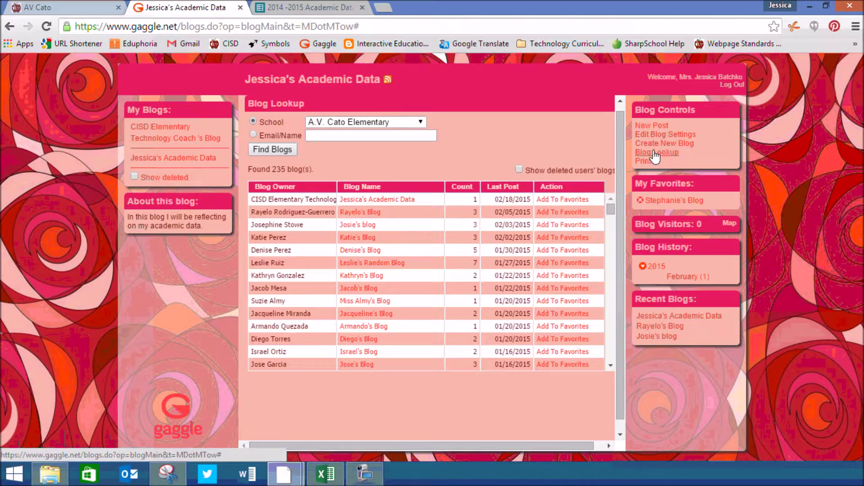
left_click(325, 125)
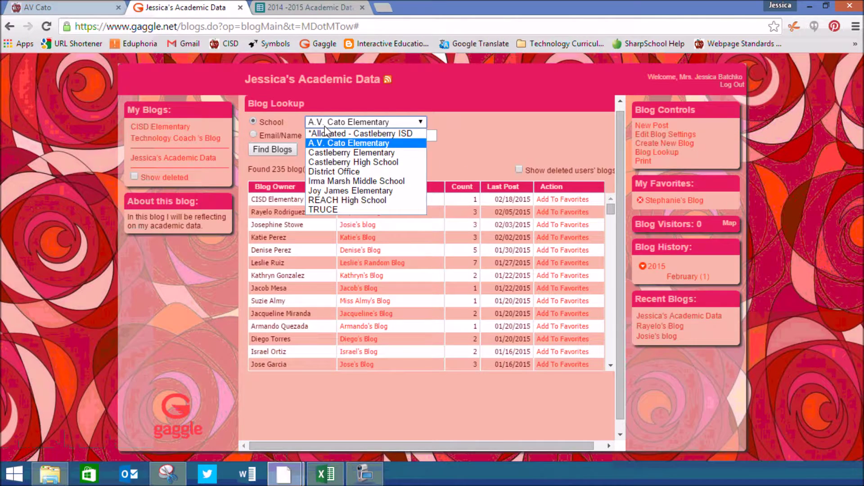
left_click(338, 144)
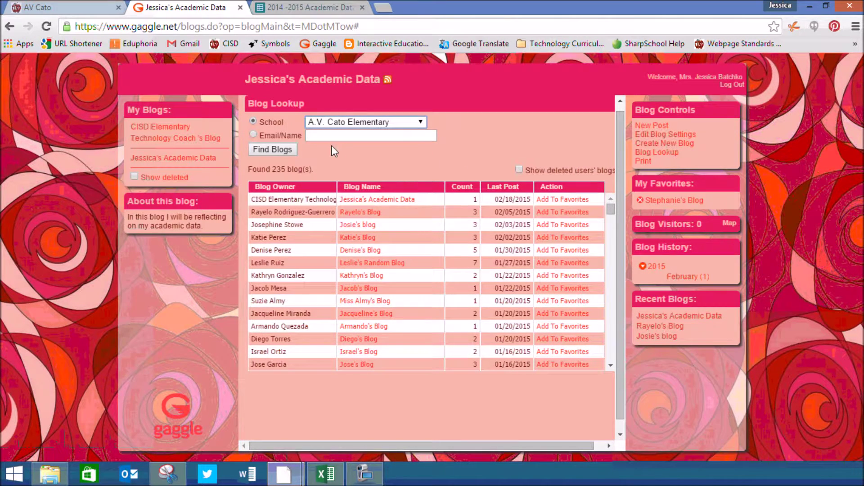
left_click(253, 135)
left_click(309, 139)
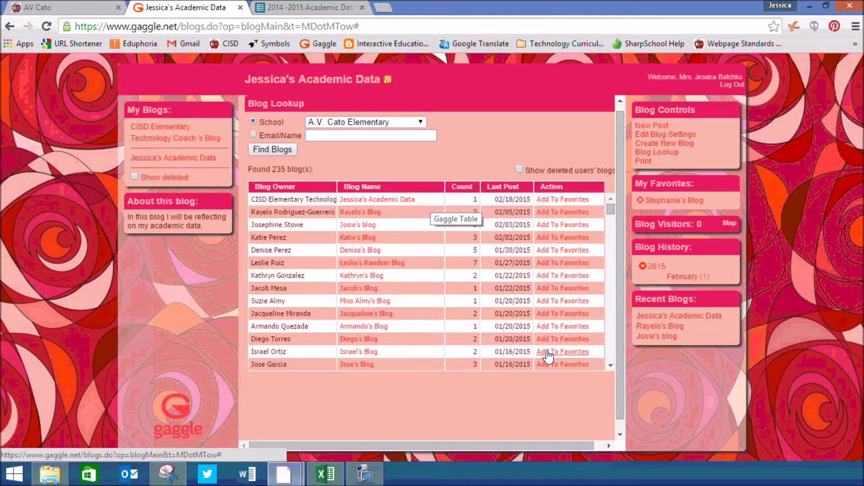
- Add the student blog with three posts, last dated 01/16/2015, to the favorites and open it
left_click(568, 366)
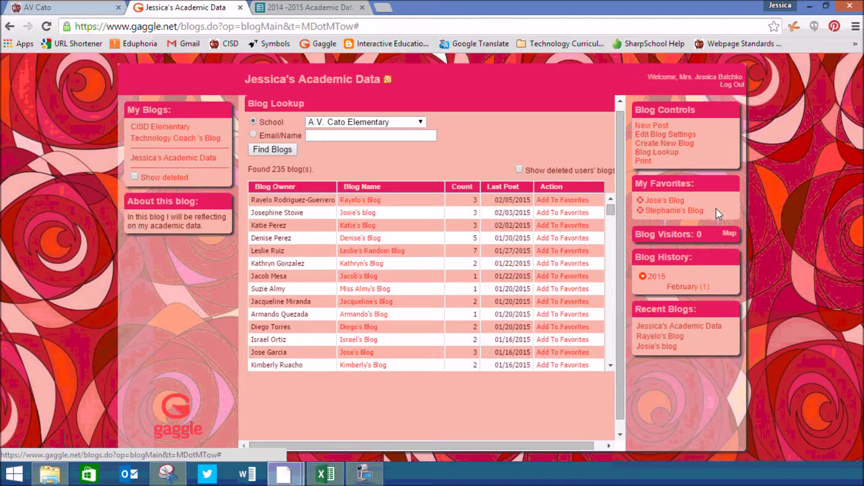
left_click(663, 200)
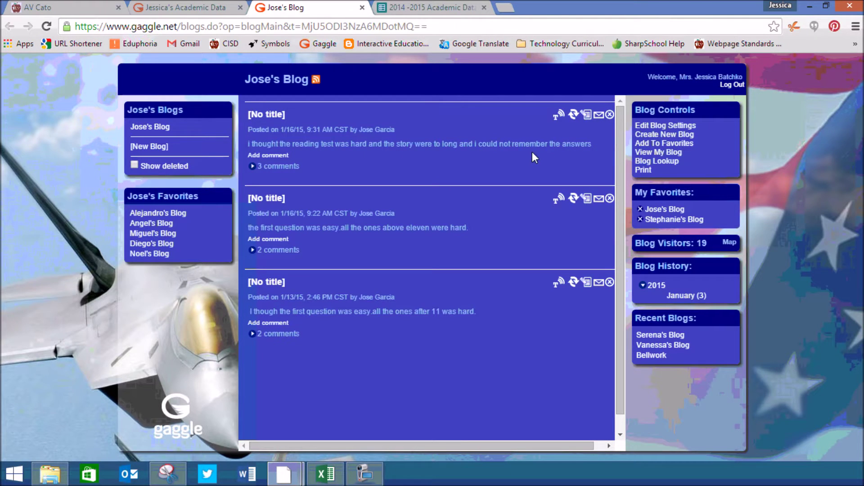
- Start a comment on the 1/16/15, 9:31 AM post about the reading test with "Hi" and the student's name
left_click(267, 156)
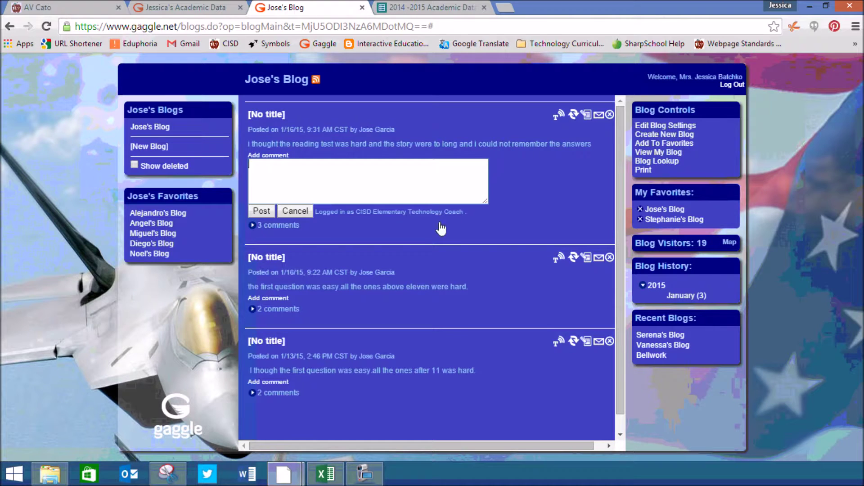
type("Hi Jose, Thank")
key("BackSpace")
key("BackSpace")
key("BackSpace")
key("BackSpace")
key("BackSpace")
- Continue the comment with "I hope you took your time on the Feb Benchmark and refer back to the stories to support your answers."
type("I hope yo")
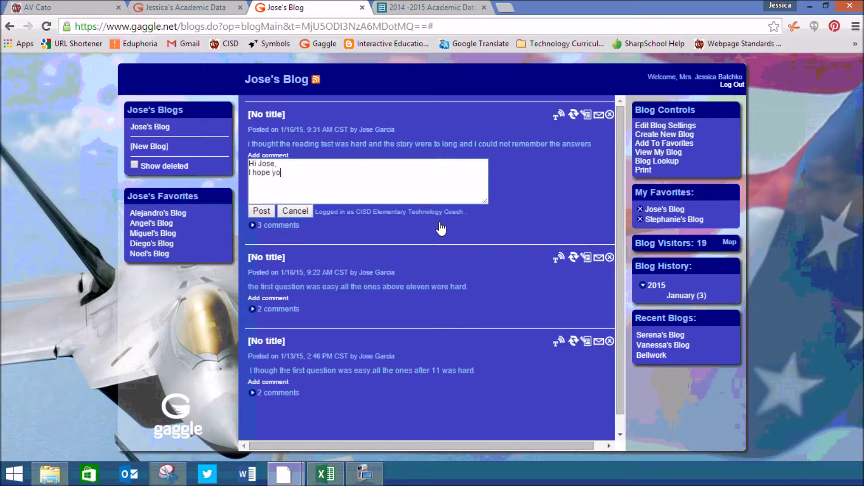
type("u took your time on the Feb Beh")
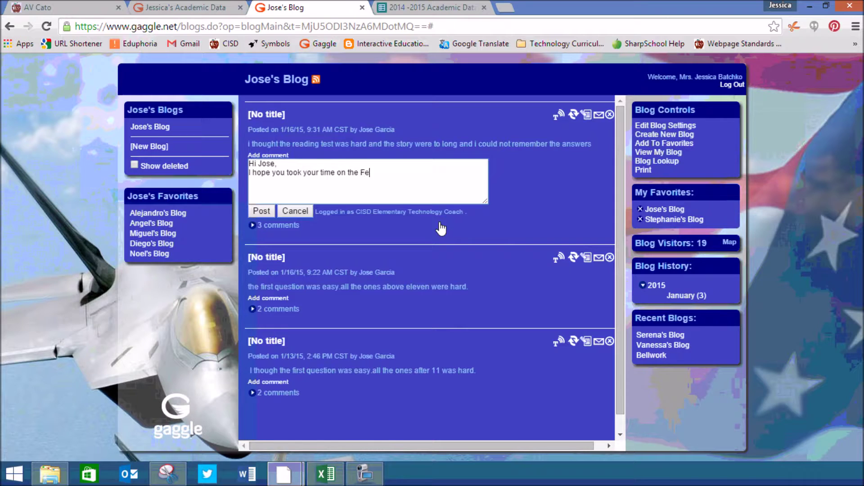
key("BackSpace")
type("nchmark and")
type("refe")
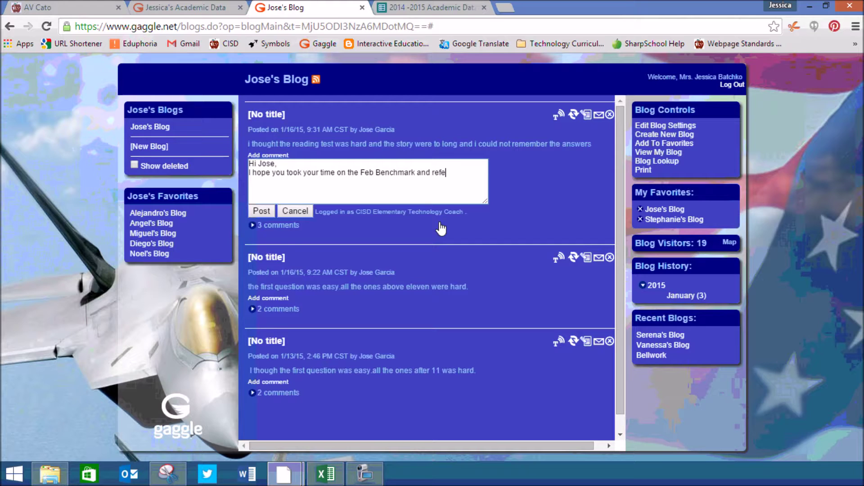
type("r back to the stories to sup")
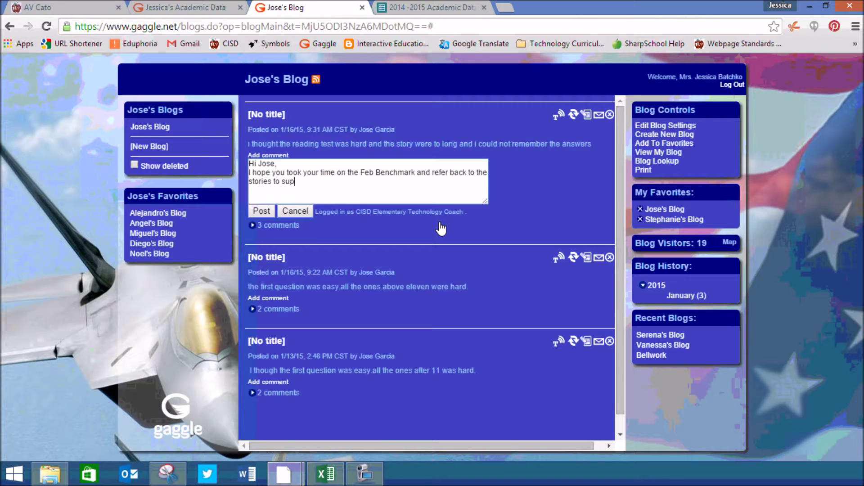
type("port your answers. Can")
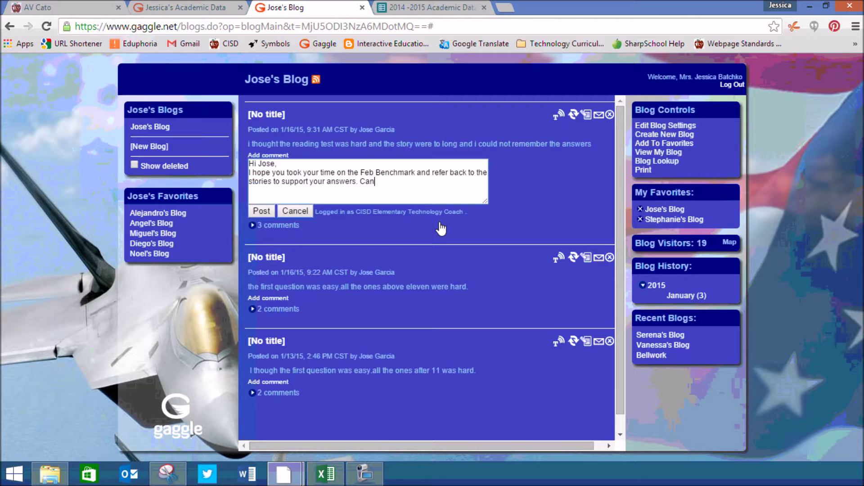
- Complete the comment's next sentence as "Can't wait to hear about how you did"
type("'t wait to hear ab out")
key("BackSpace")
key("BackSpace")
key("BackSpace")
key("BackSpace")
key("BackSpace")
type("out how you did")
- Add "I find it helpful to add evidence to every answer to support why I selected that answer." to the comment
type(". I find it hel")
type("pful ")
type("to add ")
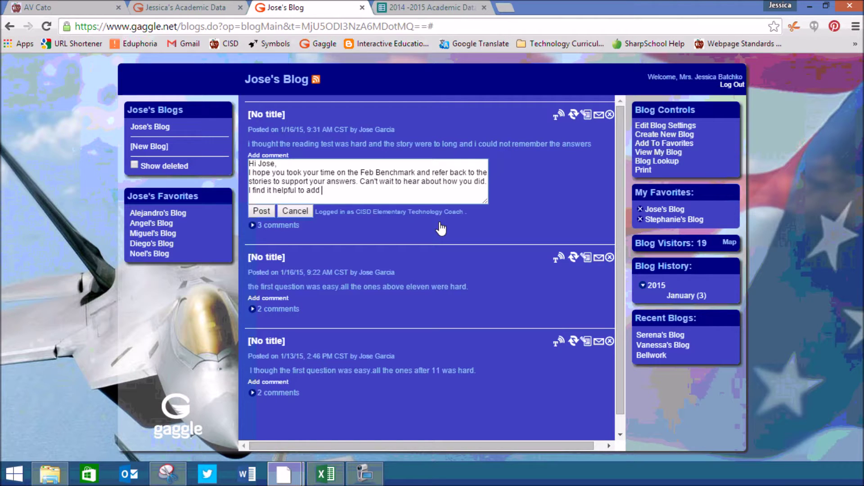
type("evidence to e")
type("answer to support wh")
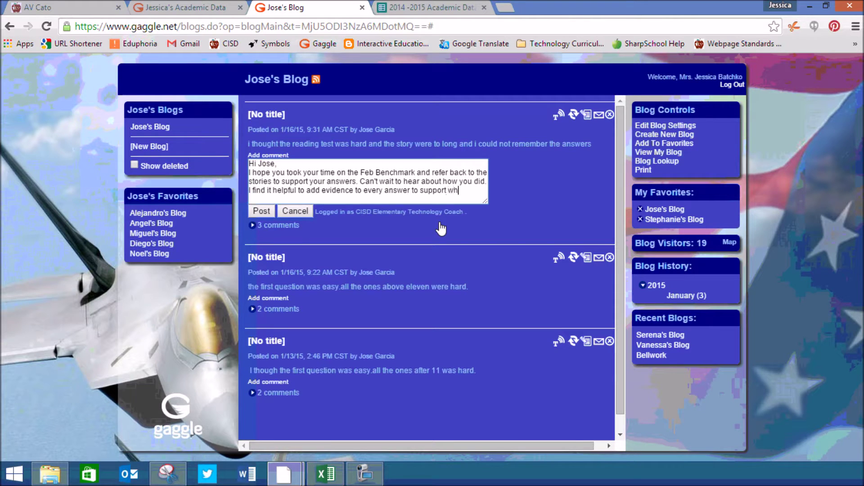
type("y I selected that answer.")
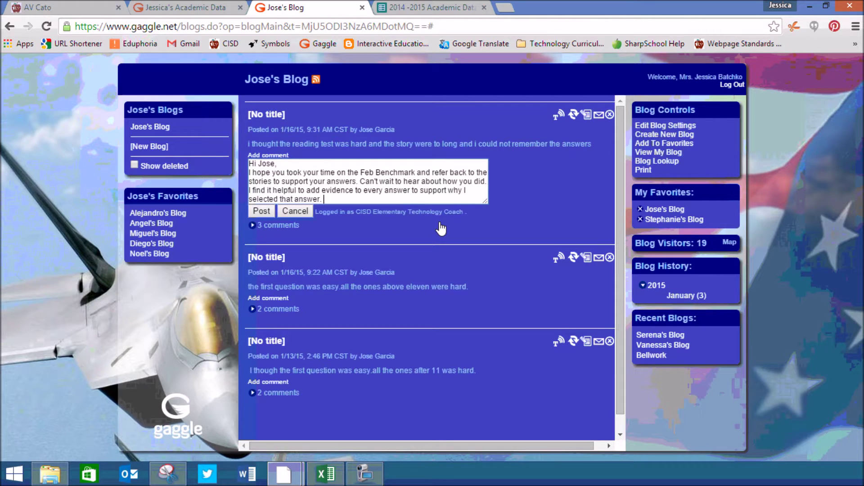
- Close the comment with "Good luck!" and the teacher's name on separate lines
key("Return")
type("Good luck!")
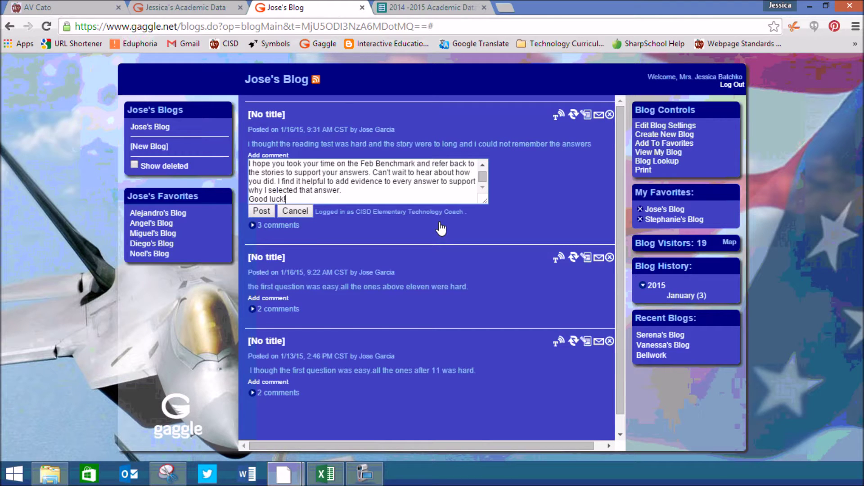
key("Return")
type("Mrs. Bac")
key("BackSpace")
type("tchko")
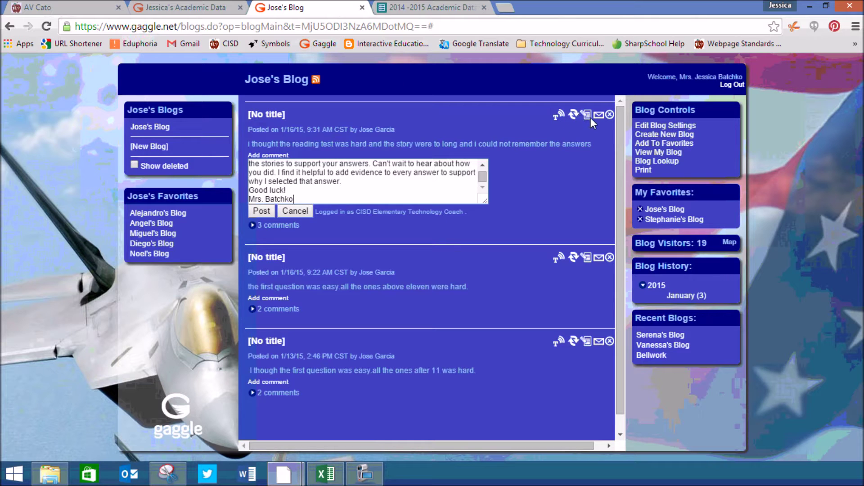
- Post the comment and subscribe to the blog's email notifications
left_click(261, 210)
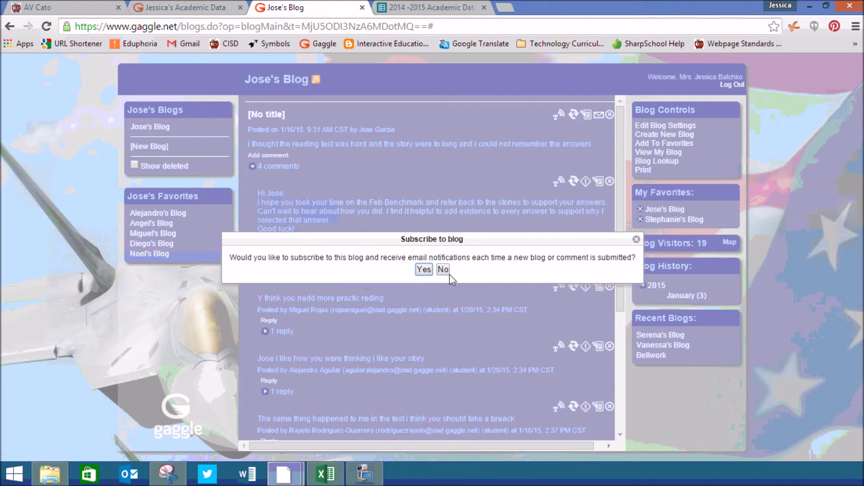
left_click(426, 270)
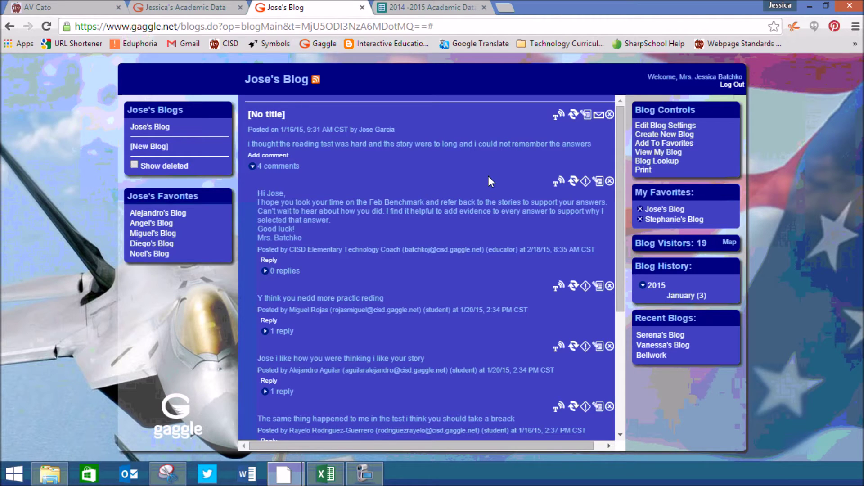
- Collapse and reopen the comments under the reading test post and read through them
left_click(280, 167)
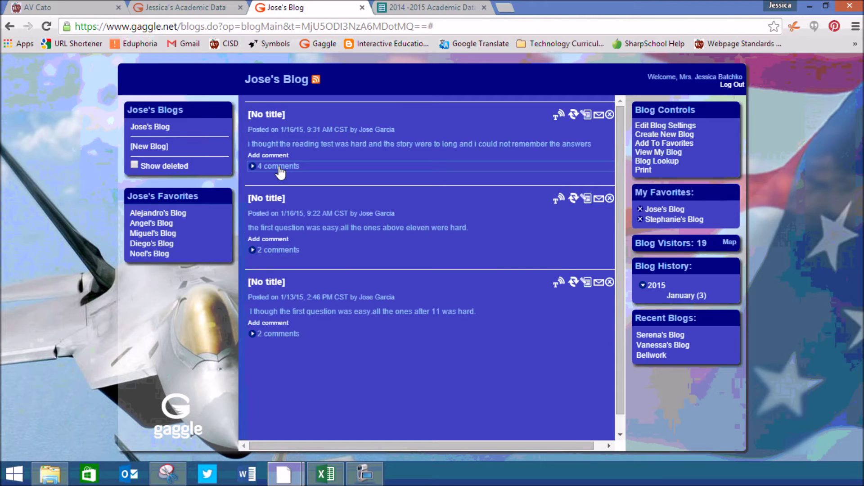
left_click(279, 166)
scroll(338, 340, "down", 1)
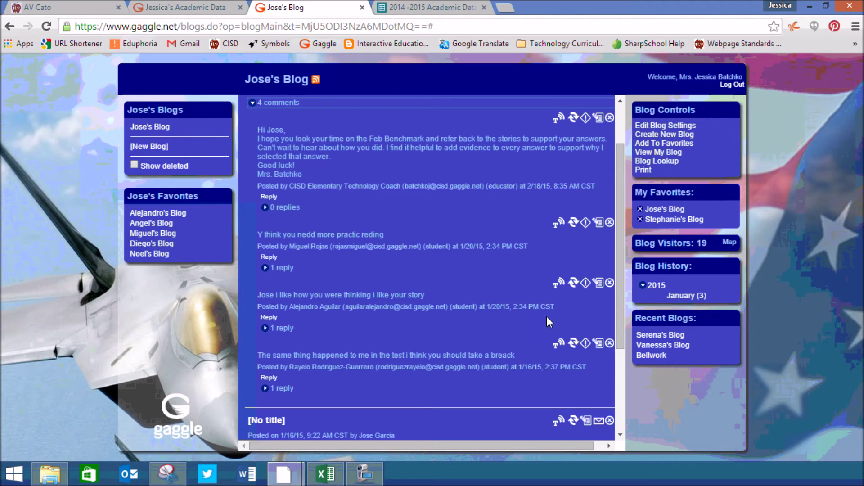
scroll(525, 311, "up", 1)
scroll(549, 298, "down", 2)
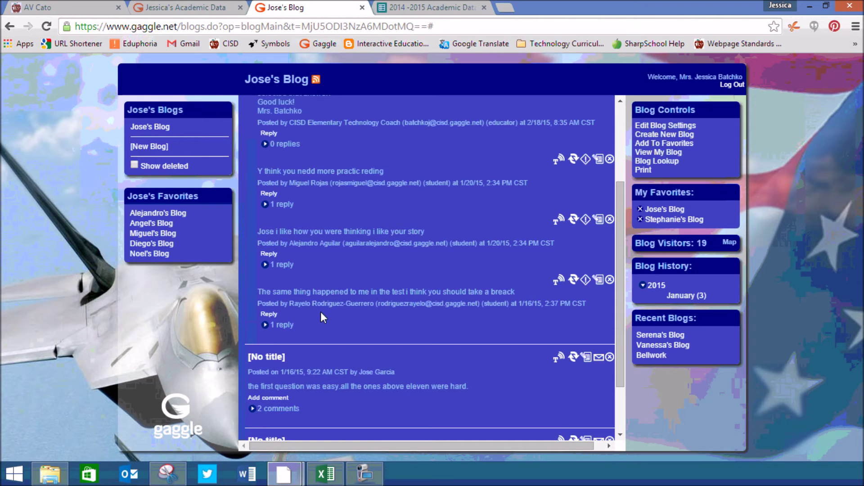
scroll(467, 315, "up", 2)
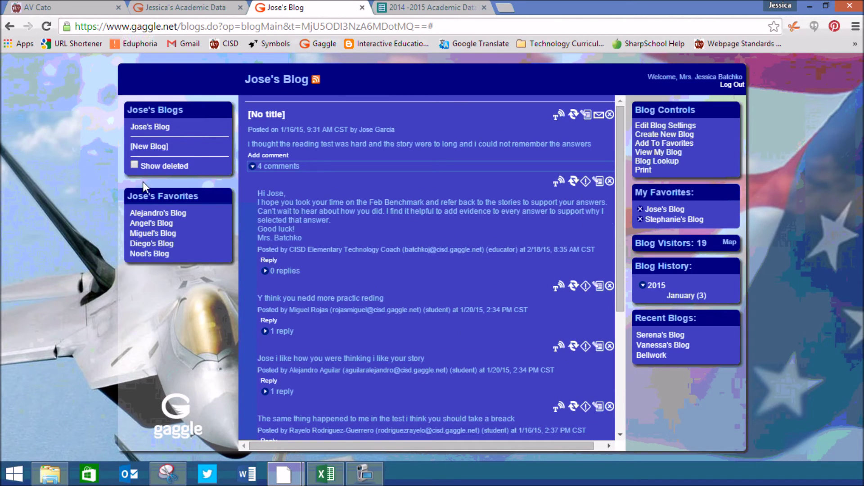